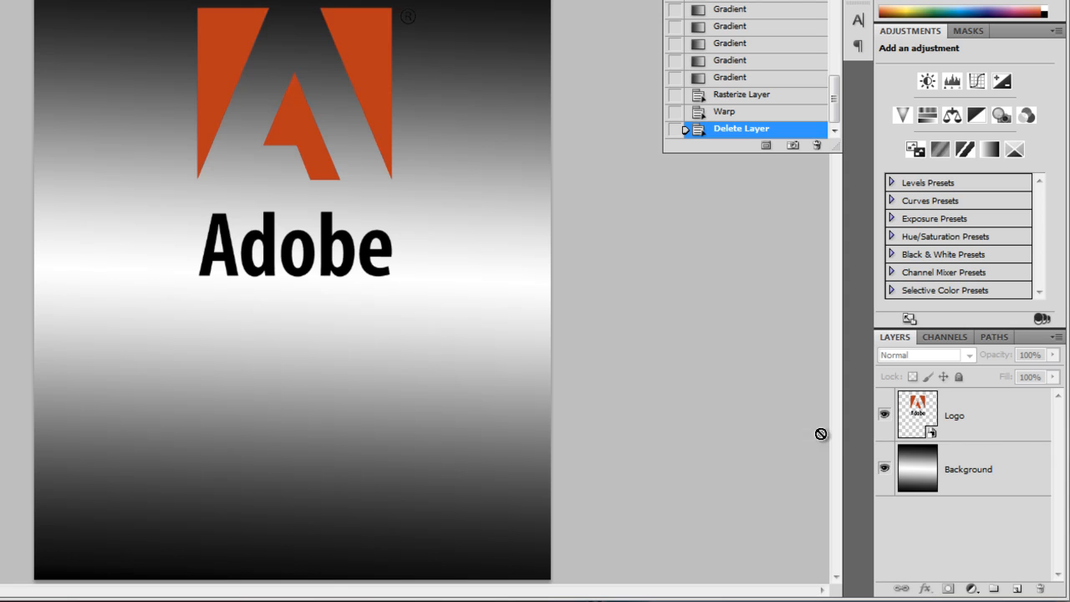
Duplicate the Logo layer and rename the copy "Reflection"
{"action": "left_click", "coordinate": [919, 433]}
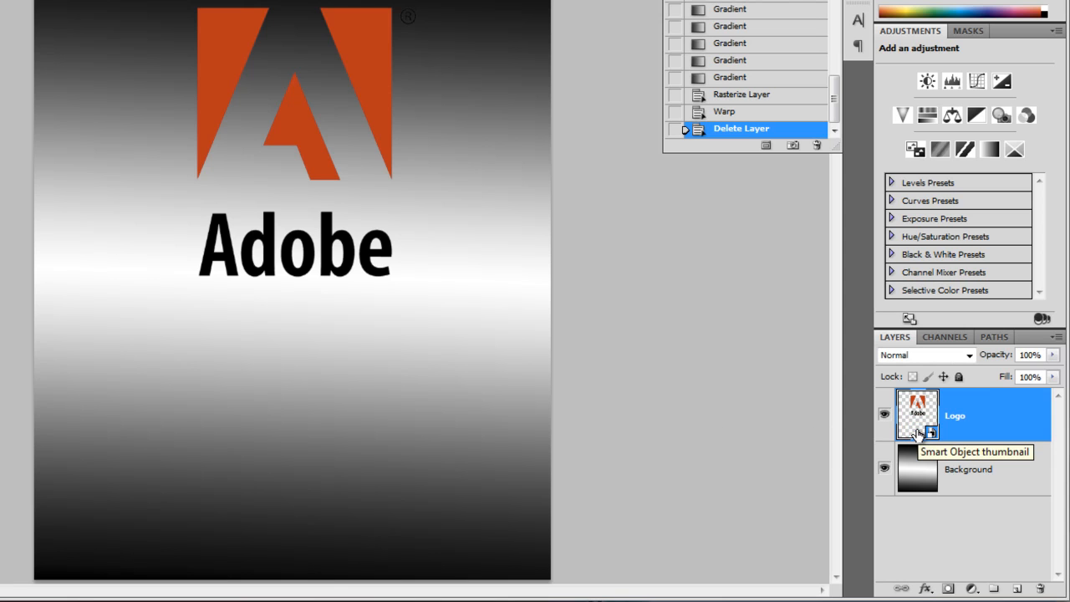
{"action": "key", "text": "ctrl+j"}
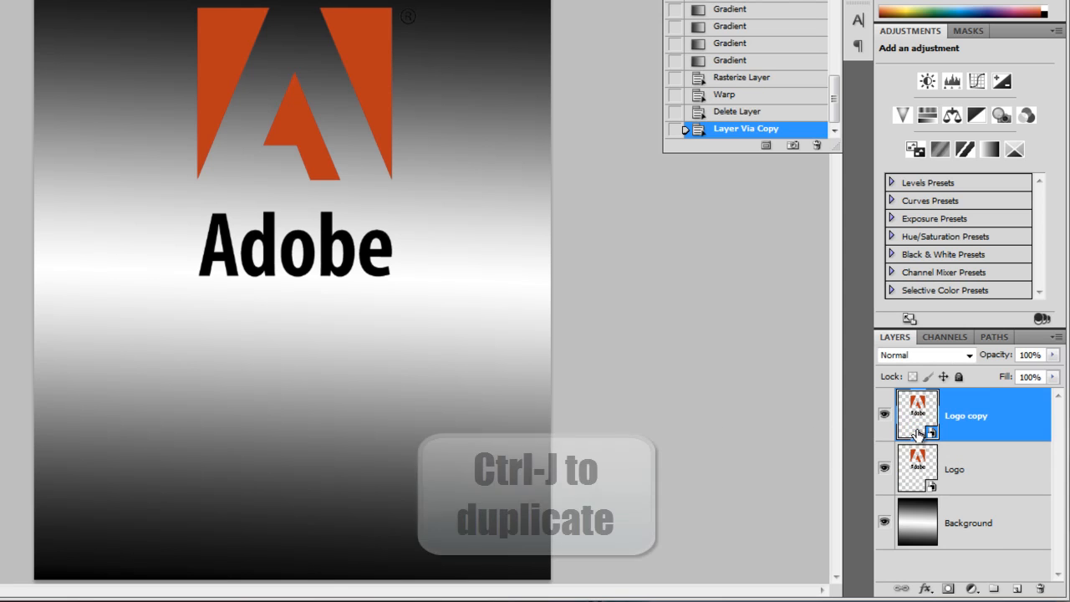
{"action": "double_click", "coordinate": [971, 414]}
{"action": "type", "text": "Reflection"}
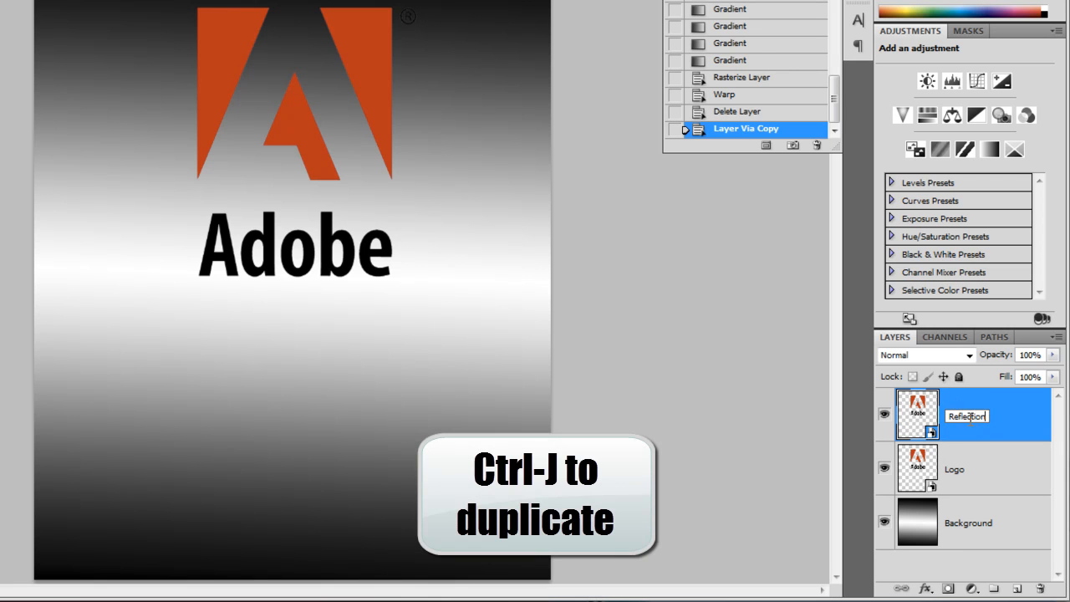
{"action": "key", "text": "Return"}
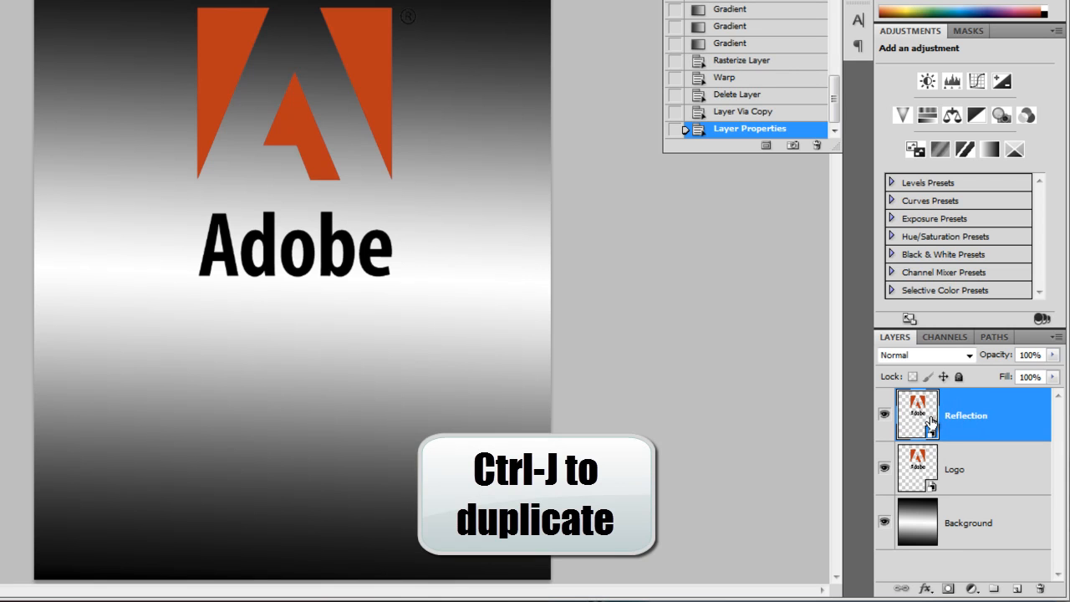
Flip the Reflection layer vertically and move it down so its text meets the base of the original Adobe text
{"action": "left_click", "coordinate": [46, 37]}
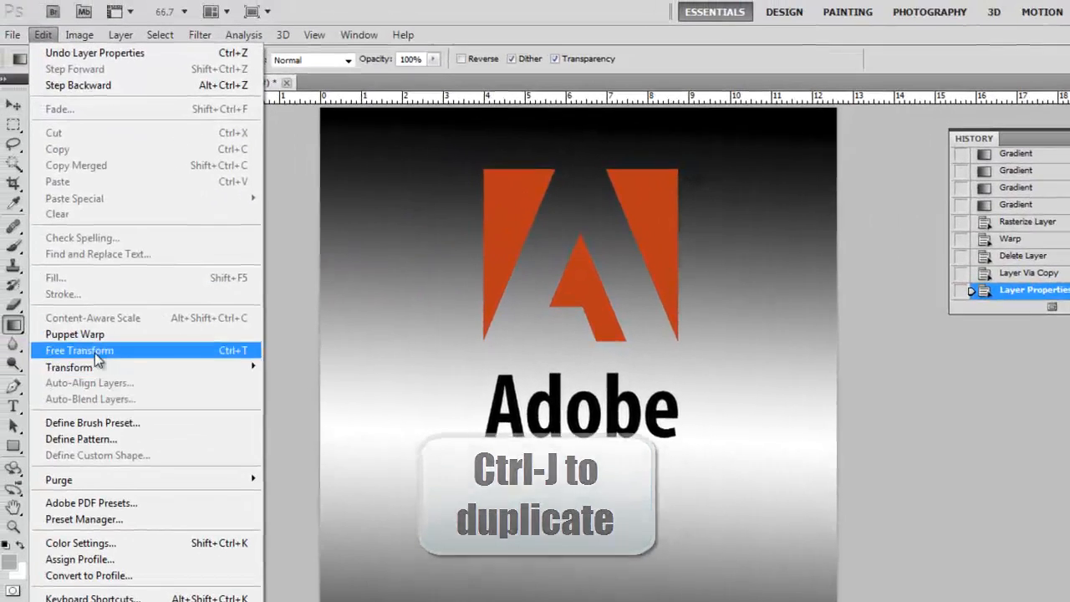
{"action": "mouse_move", "coordinate": [106, 371]}
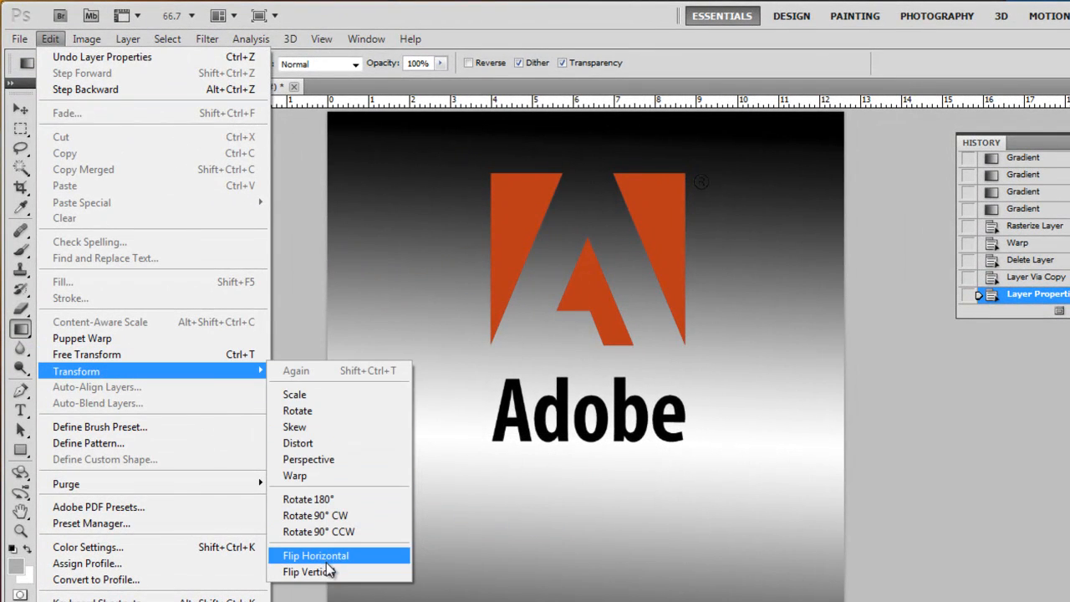
{"action": "left_click", "coordinate": [318, 572]}
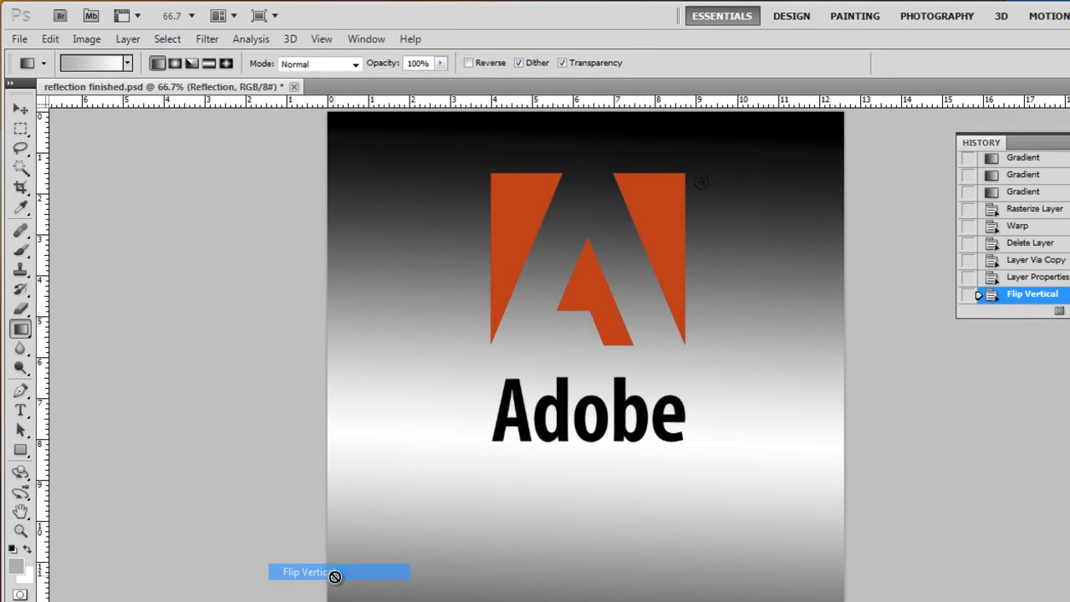
{"action": "left_click", "coordinate": [20, 110]}
{"action": "left_click_drag", "start_coordinate": [600, 325], "coordinate": [610, 584]}
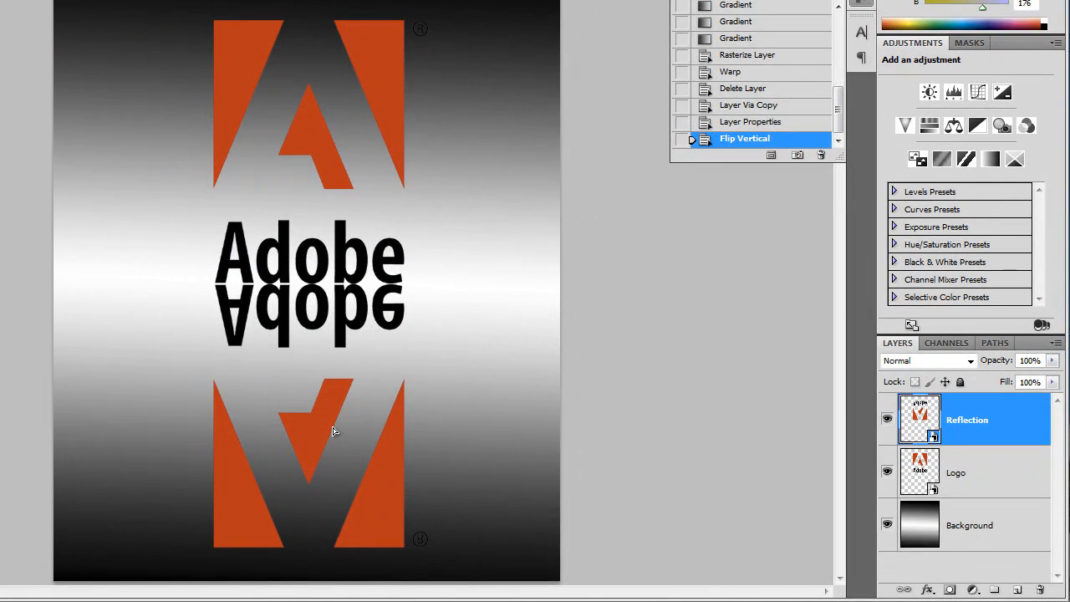
{"action": "left_click_drag", "start_coordinate": [333, 431], "coordinate": [337, 433]}
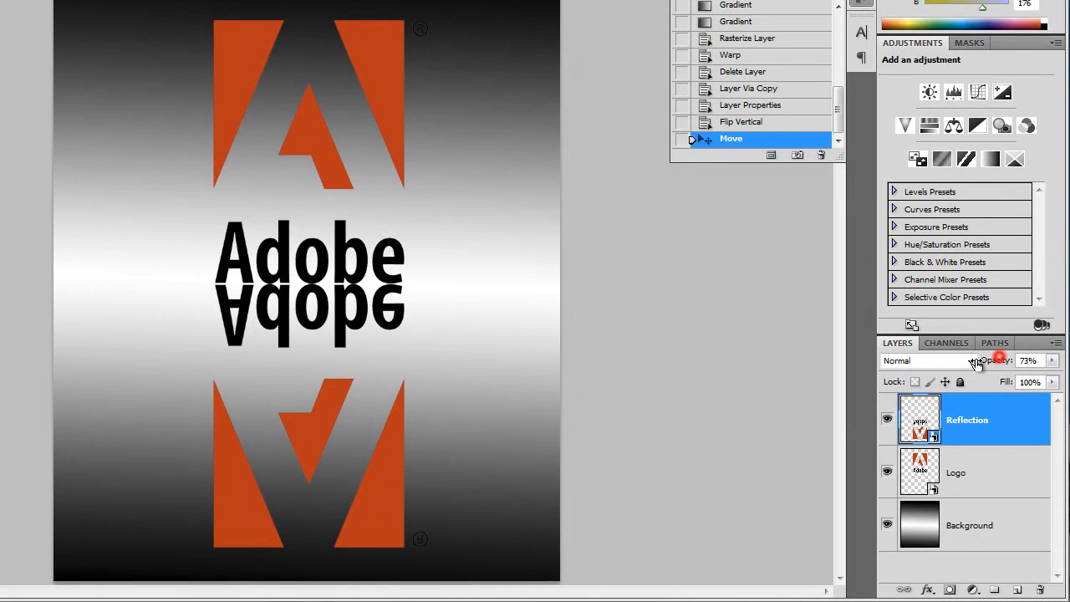
Try the Reflection layer at 52% opacity and return it to 100%
{"action": "left_click_drag", "start_coordinate": [999, 361], "coordinate": [959, 365]}
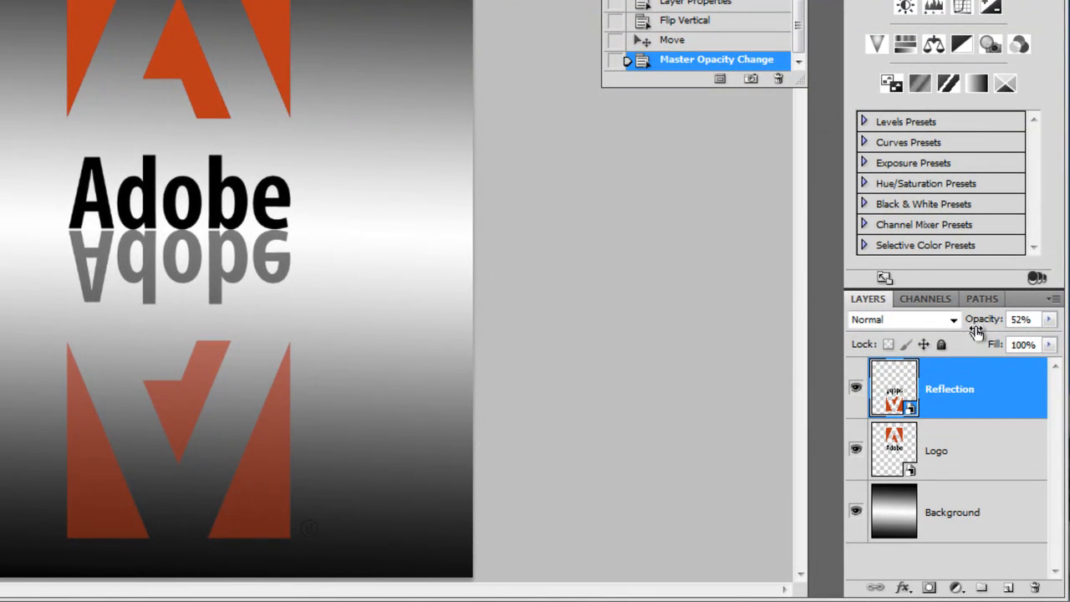
{"action": "left_click_drag", "start_coordinate": [976, 333], "coordinate": [994, 321]}
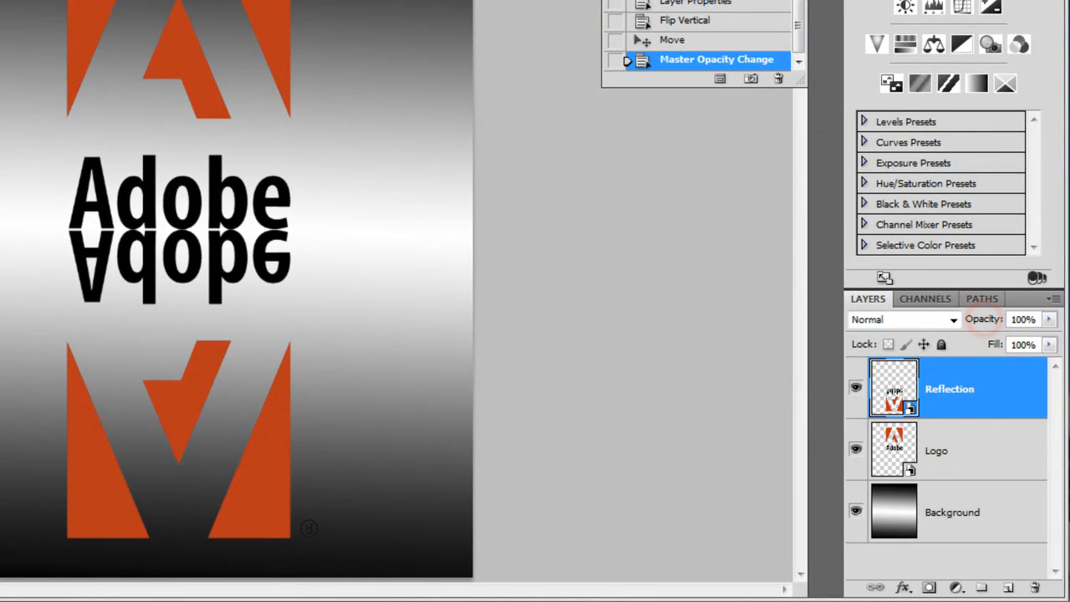
Duplicate the Reflection layer, rename the copy "A Better Reflection", and hide the Reflection layer beneath it
{"action": "left_click", "coordinate": [888, 387]}
{"action": "key", "text": "ctrl+j"}
{"action": "left_click", "coordinate": [951, 393]}
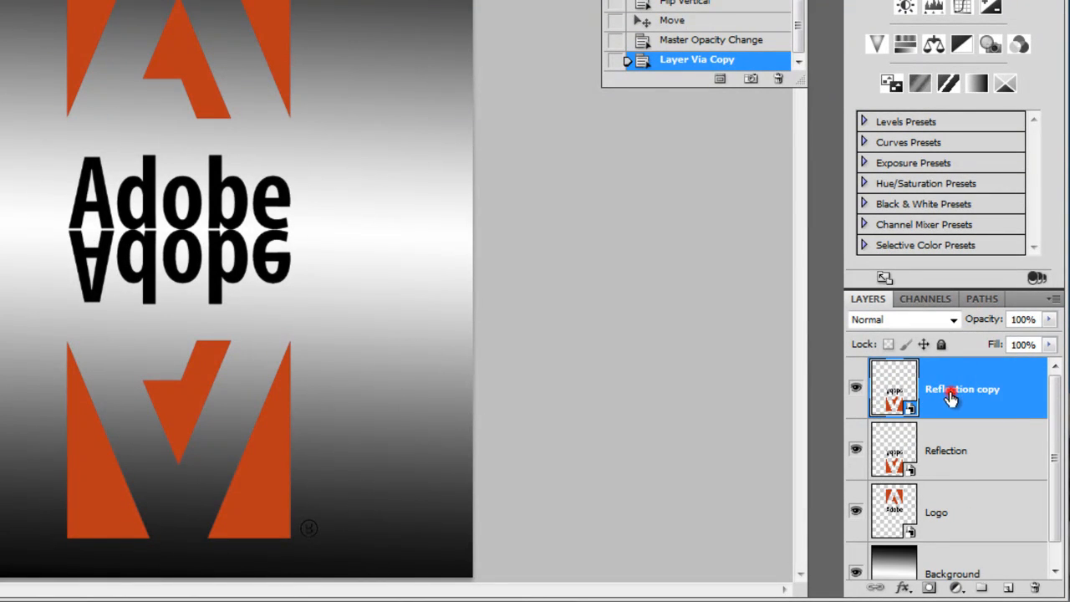
{"action": "double_click", "coordinate": [950, 396]}
{"action": "type", "text": "A Better Reflection"}
{"action": "key", "text": "Return"}
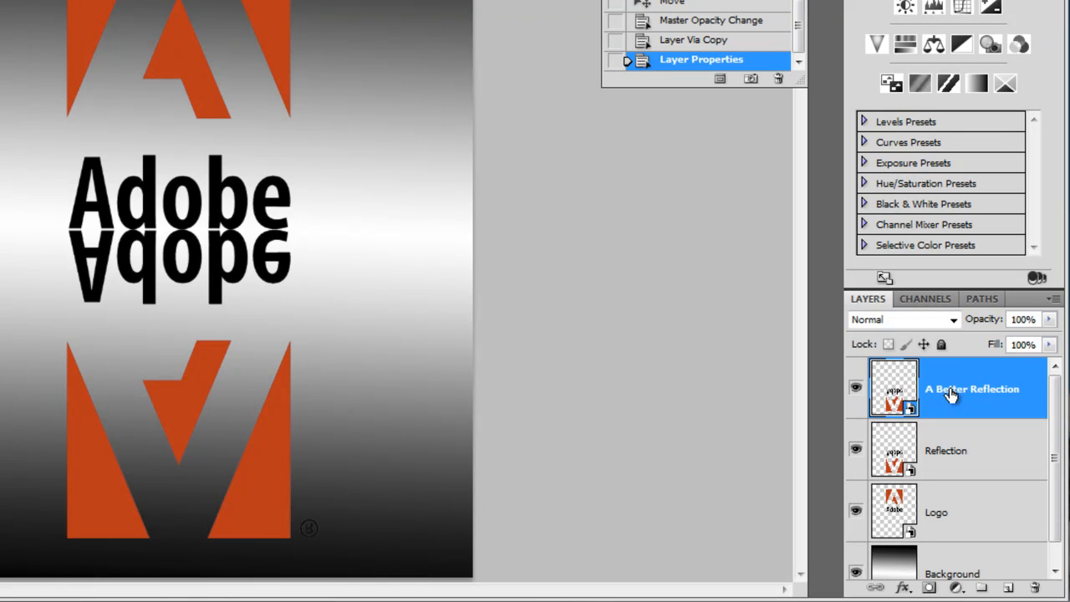
{"action": "left_click", "coordinate": [855, 449]}
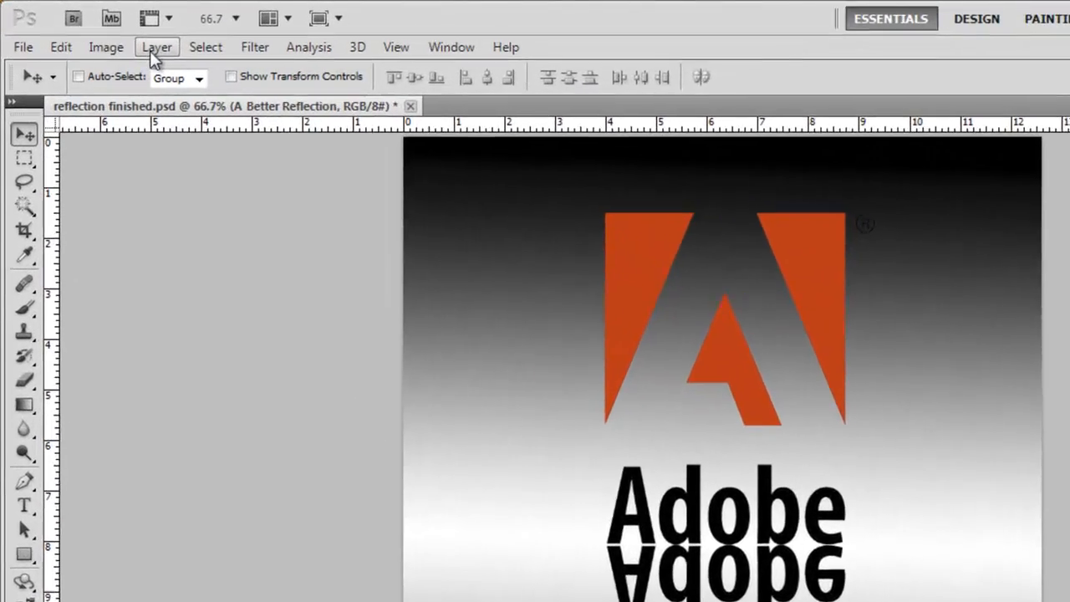
Rasterize the A Better Reflection layer
{"action": "left_click", "coordinate": [251, 50]}
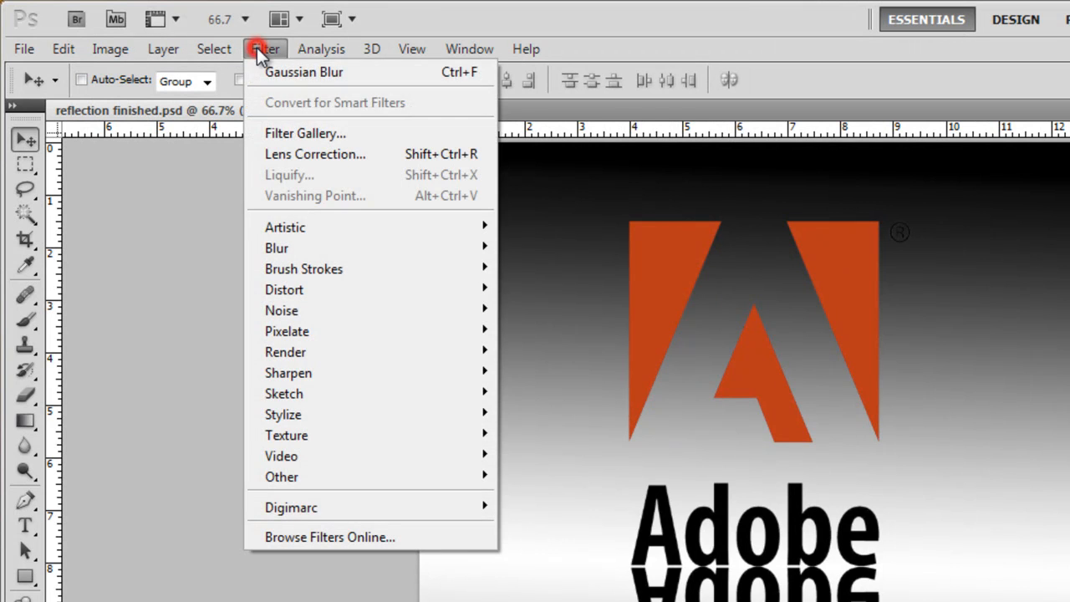
{"action": "mouse_move", "coordinate": [151, 50]}
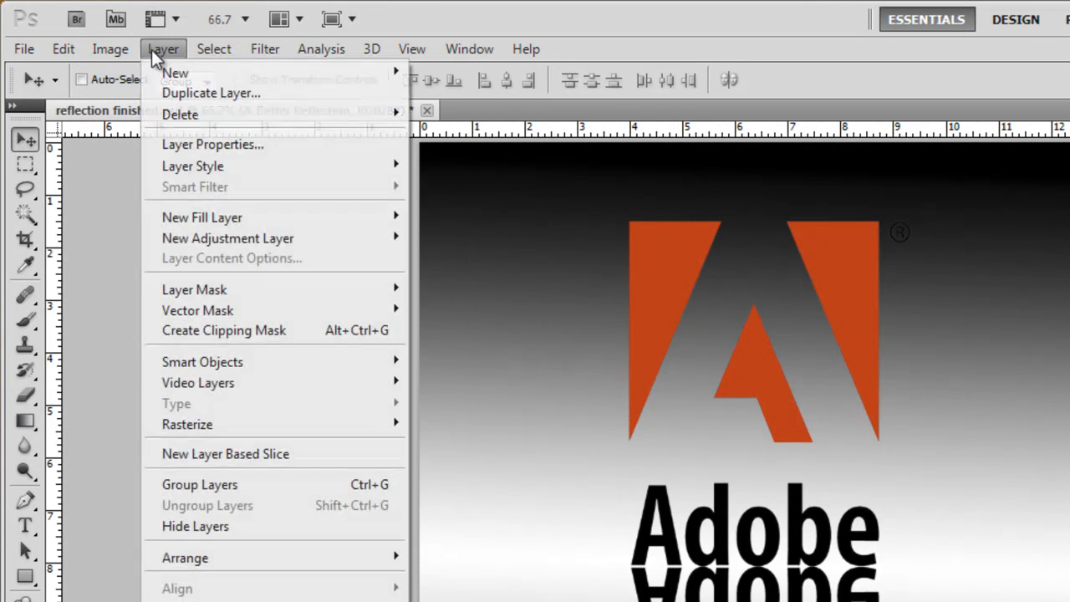
{"action": "mouse_move", "coordinate": [216, 424]}
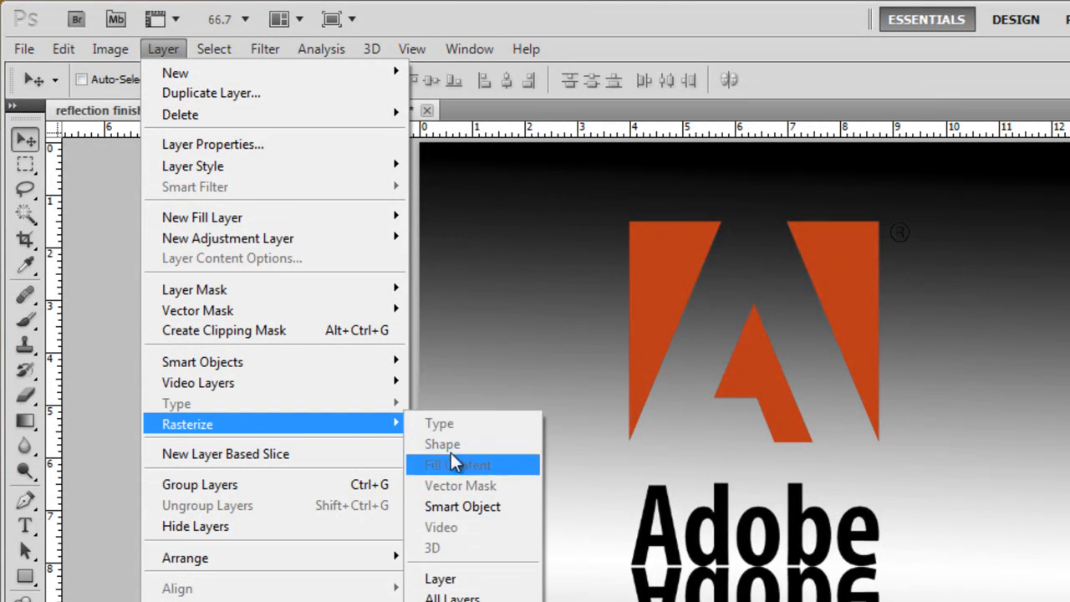
{"action": "left_click", "coordinate": [476, 579]}
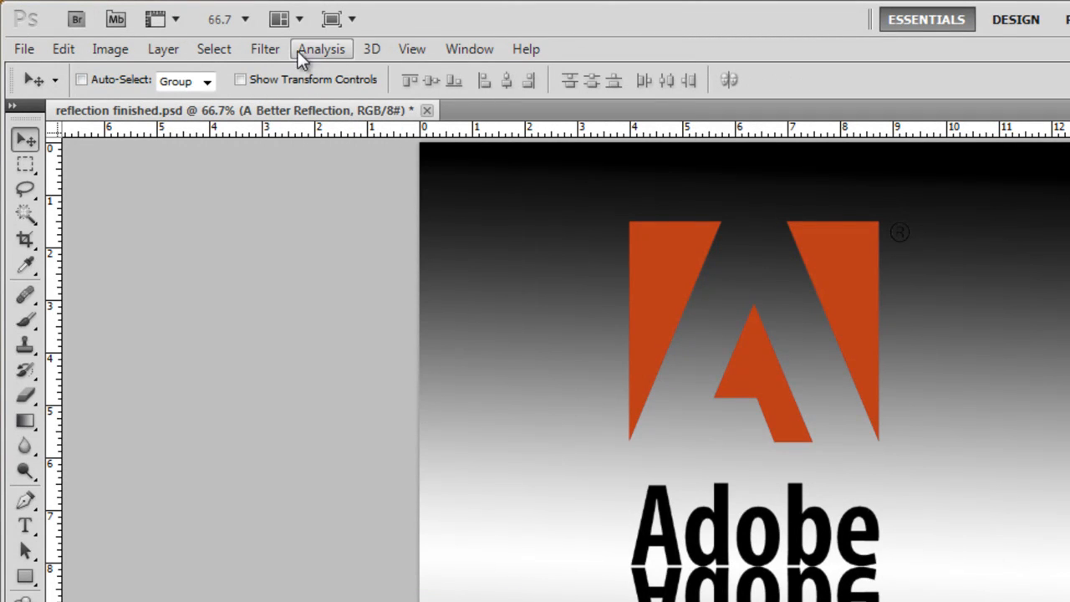
Convert the A Better Reflection layer for smart filters
{"action": "left_click", "coordinate": [276, 49]}
{"action": "left_click", "coordinate": [289, 105]}
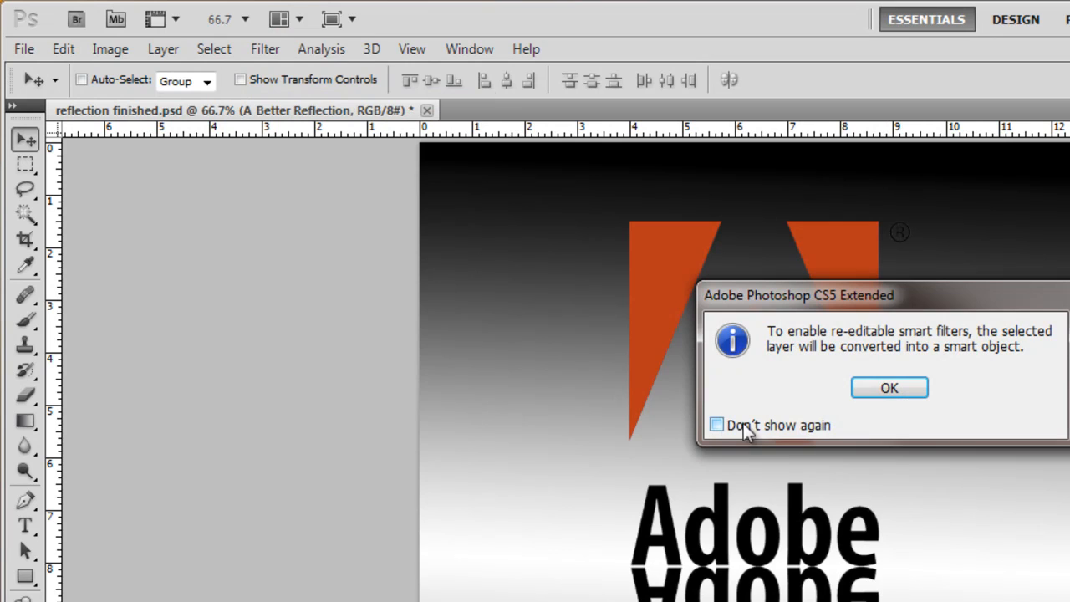
{"action": "left_click", "coordinate": [899, 388]}
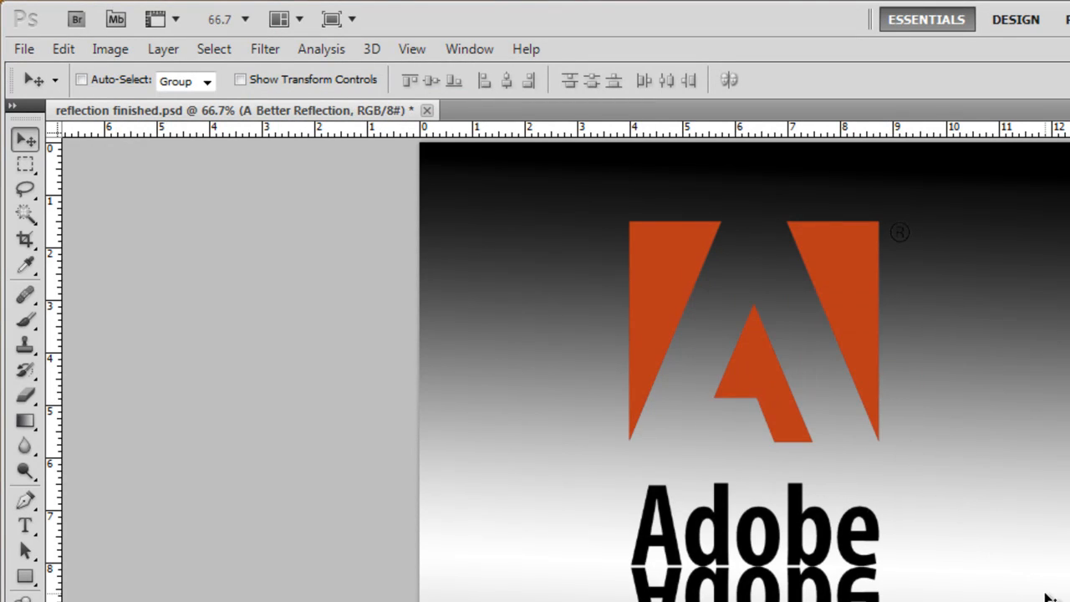
Apply a Gaussian Blur with a radius of 14.8 pixels to the A Better Reflection layer
{"action": "left_click", "coordinate": [281, 51]}
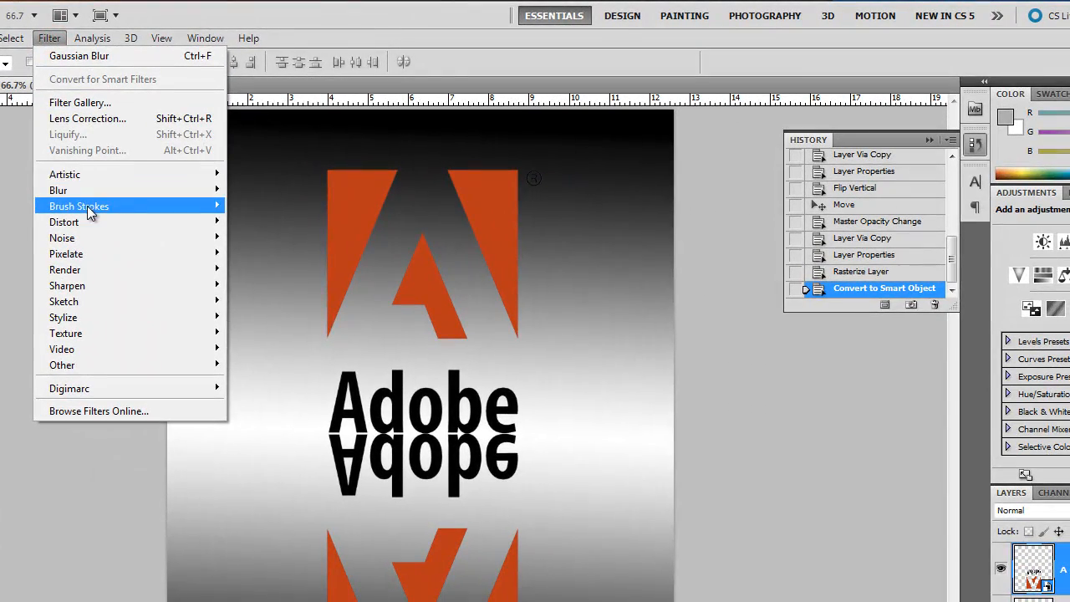
{"action": "mouse_move", "coordinate": [316, 260]}
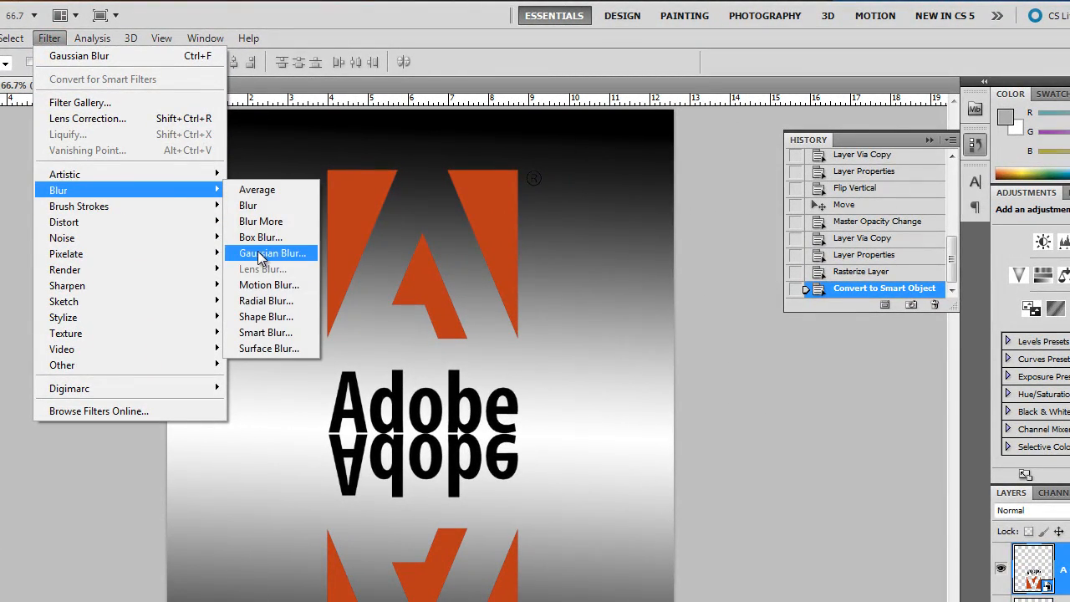
{"action": "left_click", "coordinate": [269, 252]}
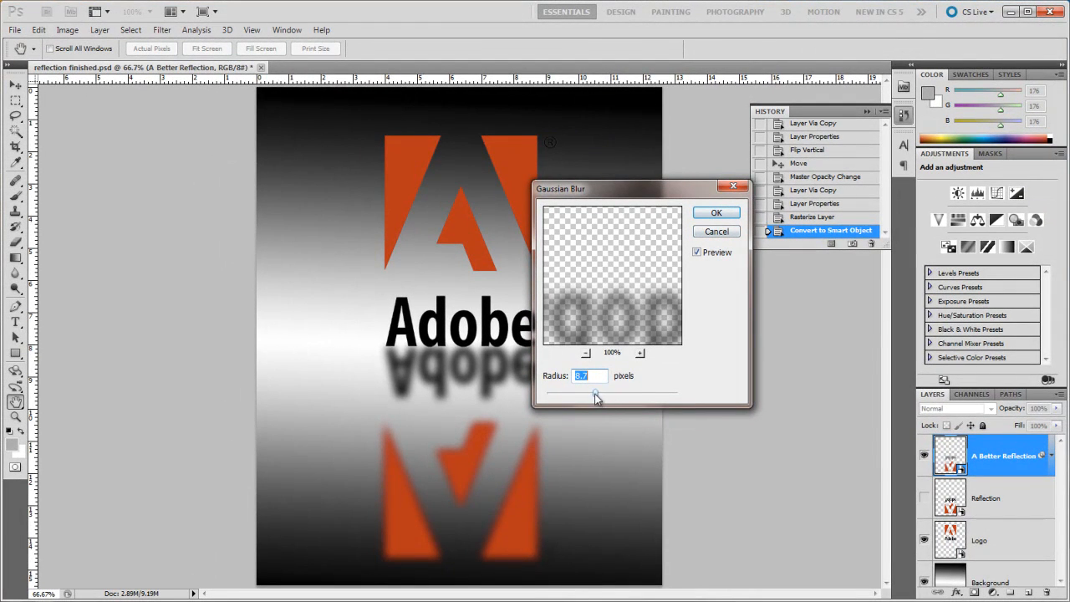
{"action": "left_click_drag", "start_coordinate": [595, 397], "coordinate": [606, 398]}
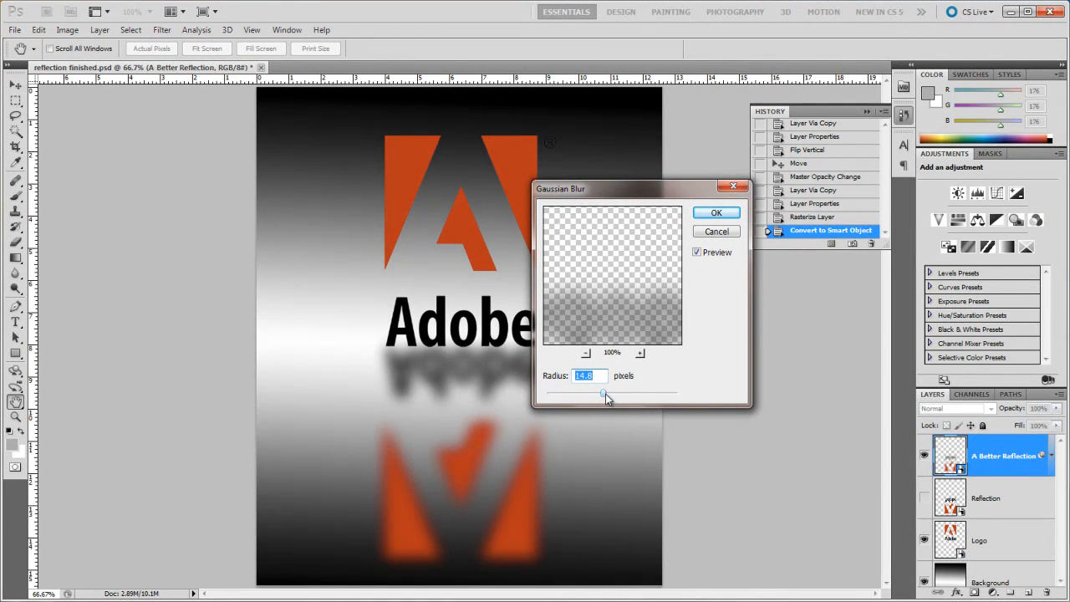
{"action": "left_click", "coordinate": [711, 214]}
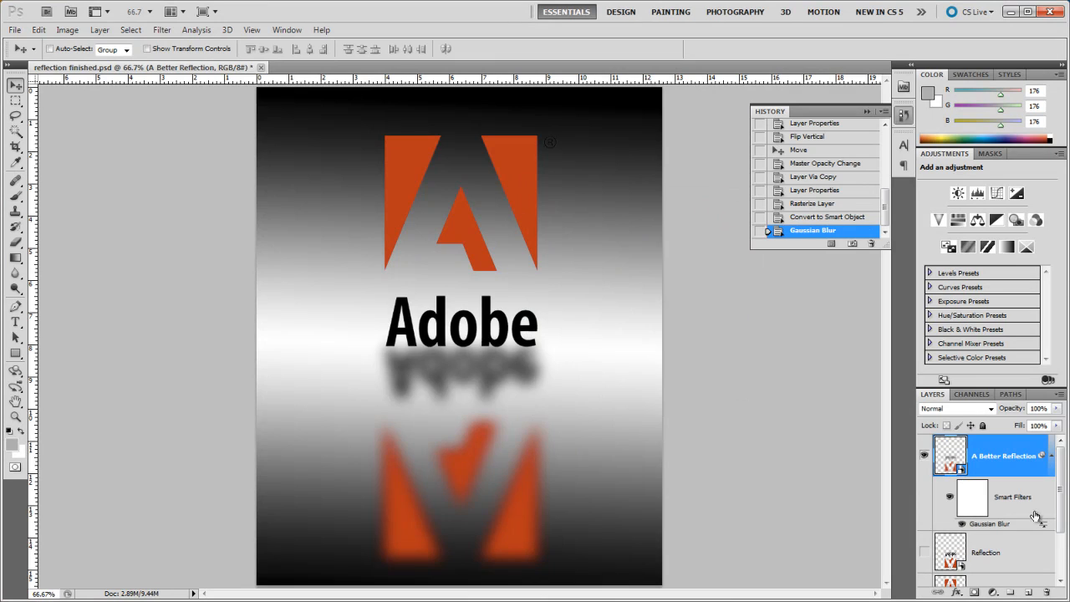
Draw a white-to-black gradient on the smart filter mask, from the base of the Adobe text down through the reflection
{"action": "left_click", "coordinate": [979, 508]}
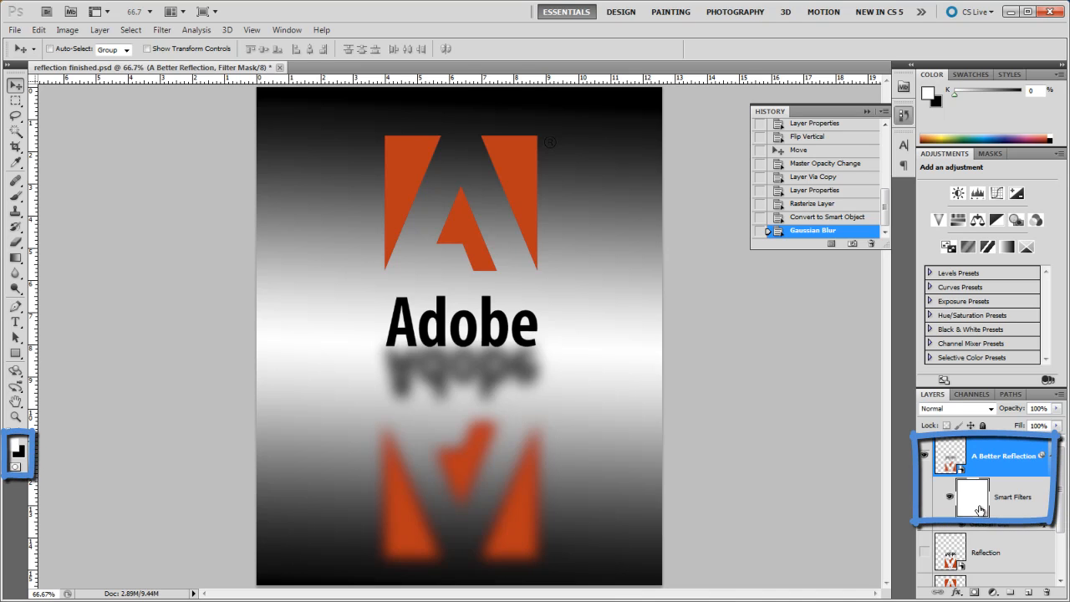
{"action": "key", "text": "x"}
{"action": "key", "text": "x"}
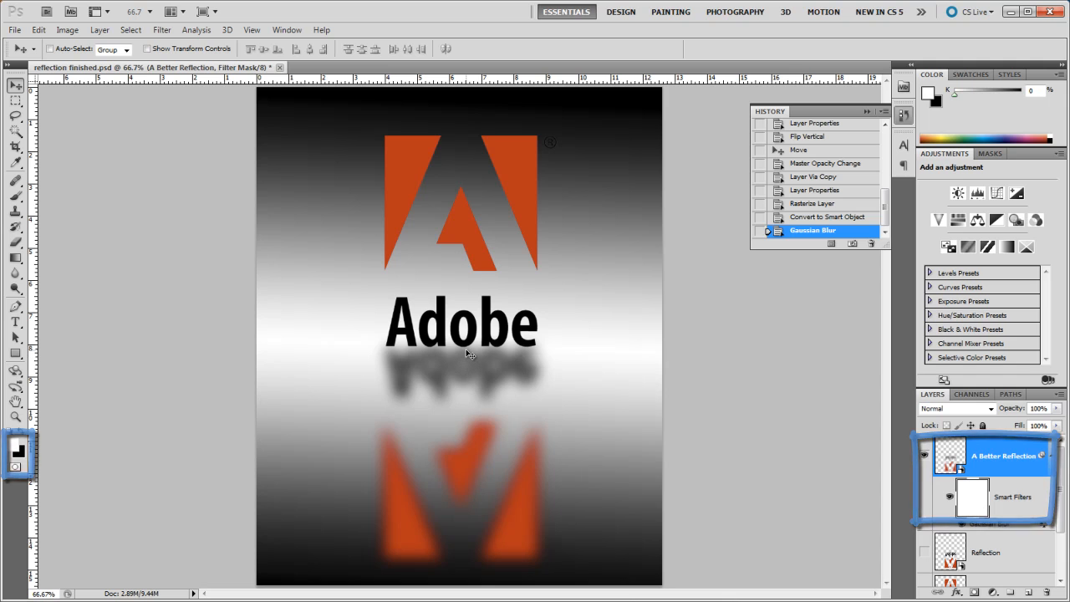
{"action": "key", "text": "g"}
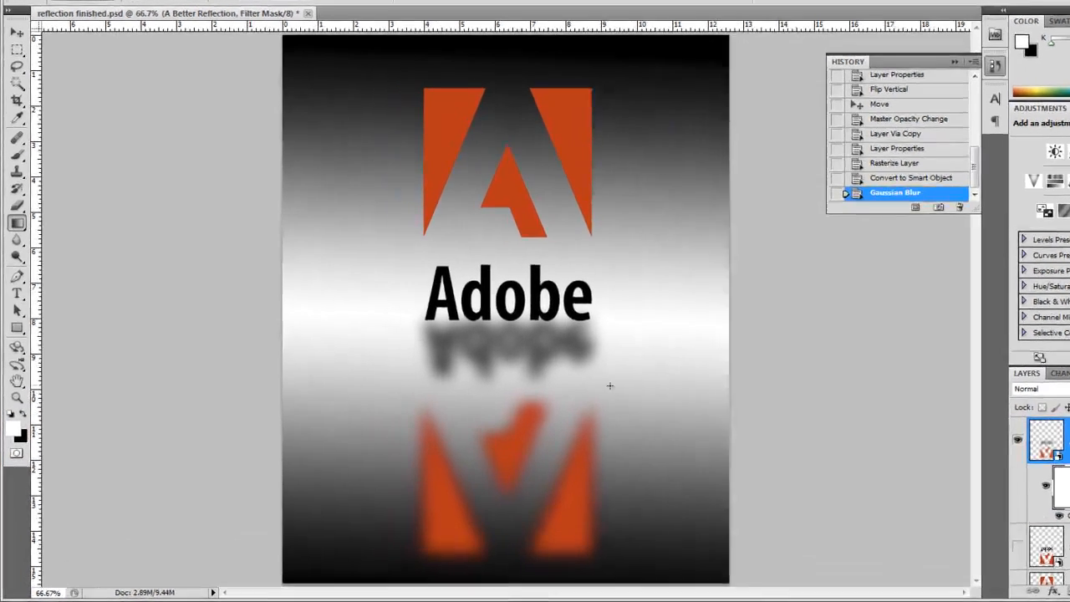
{"action": "left_click_drag", "start_coordinate": [511, 321], "coordinate": [515, 507]}
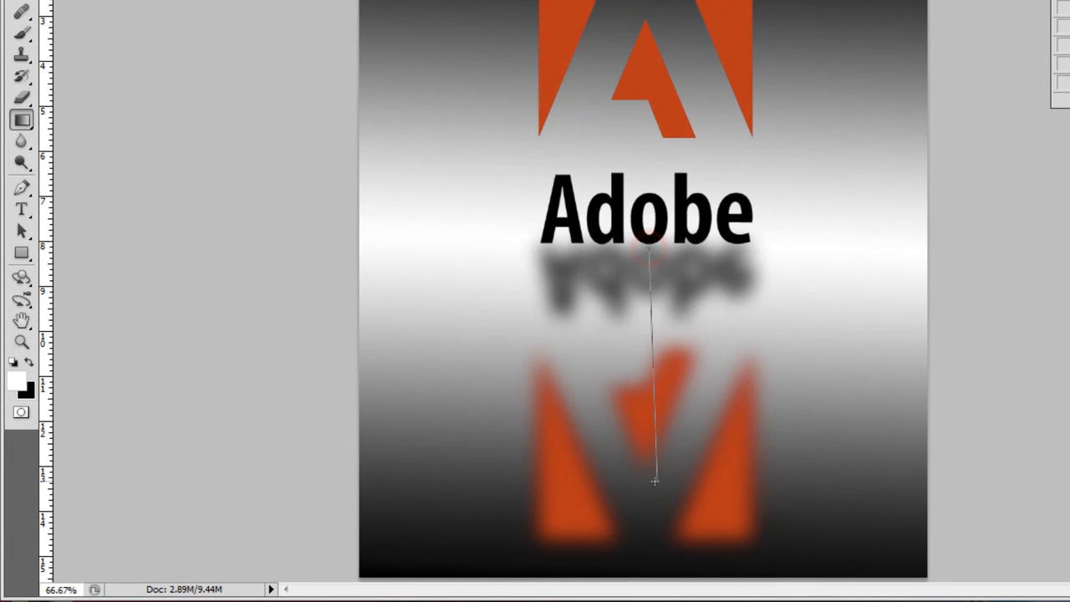
{"action": "left_click_drag", "start_coordinate": [655, 481], "coordinate": [648, 484]}
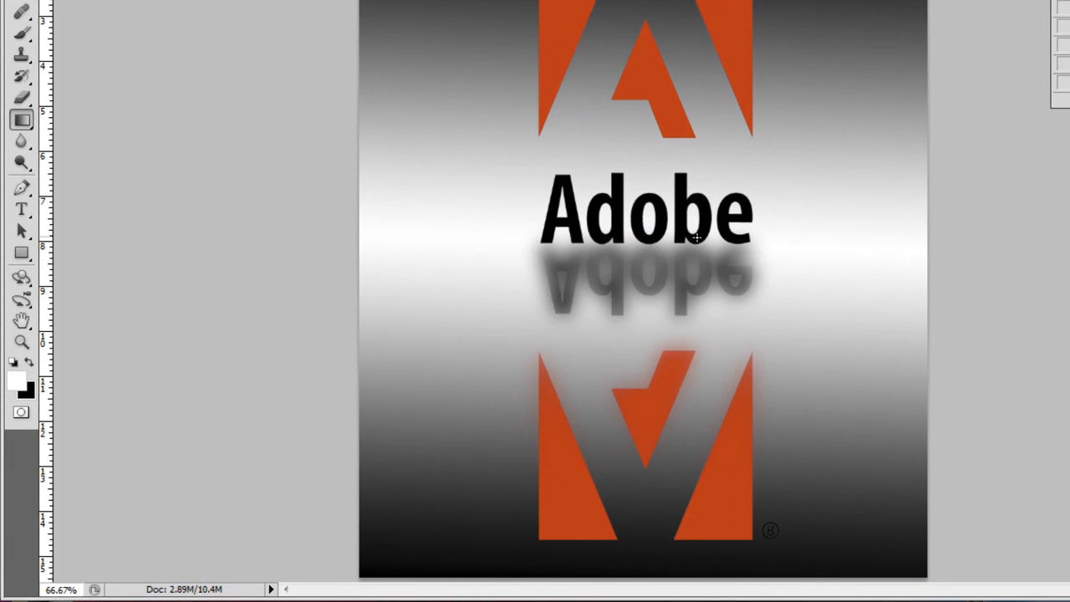
Swap the foreground and background colours and redraw the filter mask gradient from black to white down the reflection
{"action": "key", "text": "x"}
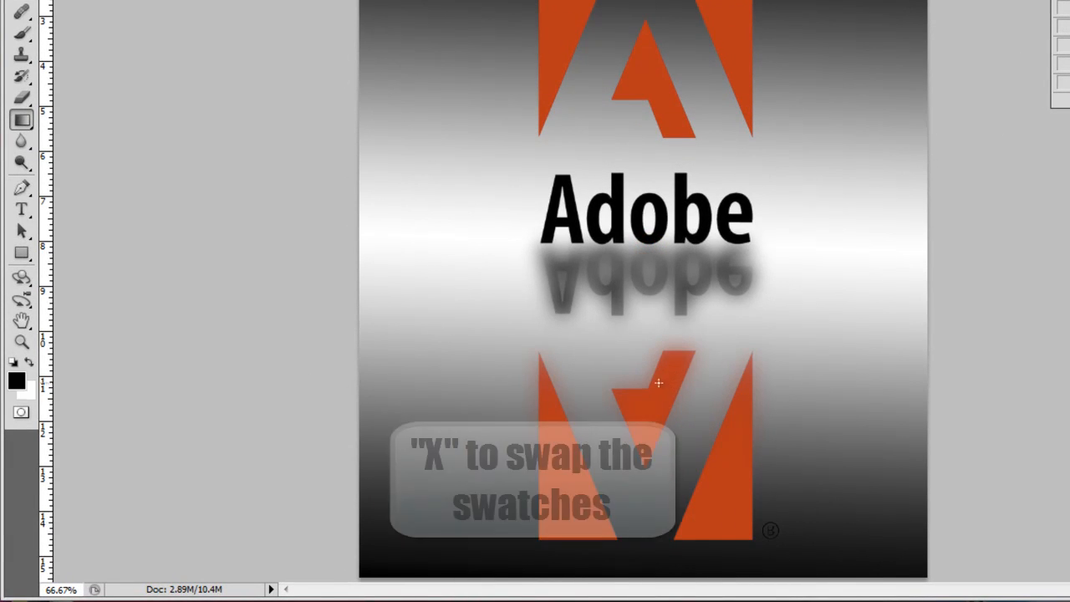
{"action": "left_click_drag", "start_coordinate": [651, 242], "coordinate": [651, 443]}
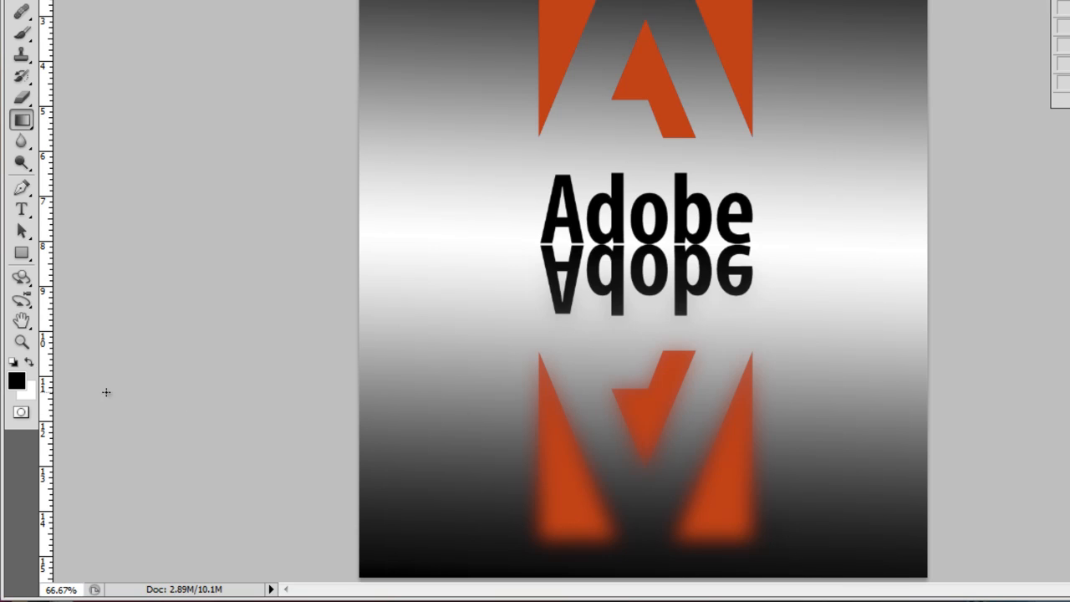
Set the foreground colour to mid grey and redraw the filter mask gradient from grey to white down the reflection
{"action": "left_click", "coordinate": [16, 381]}
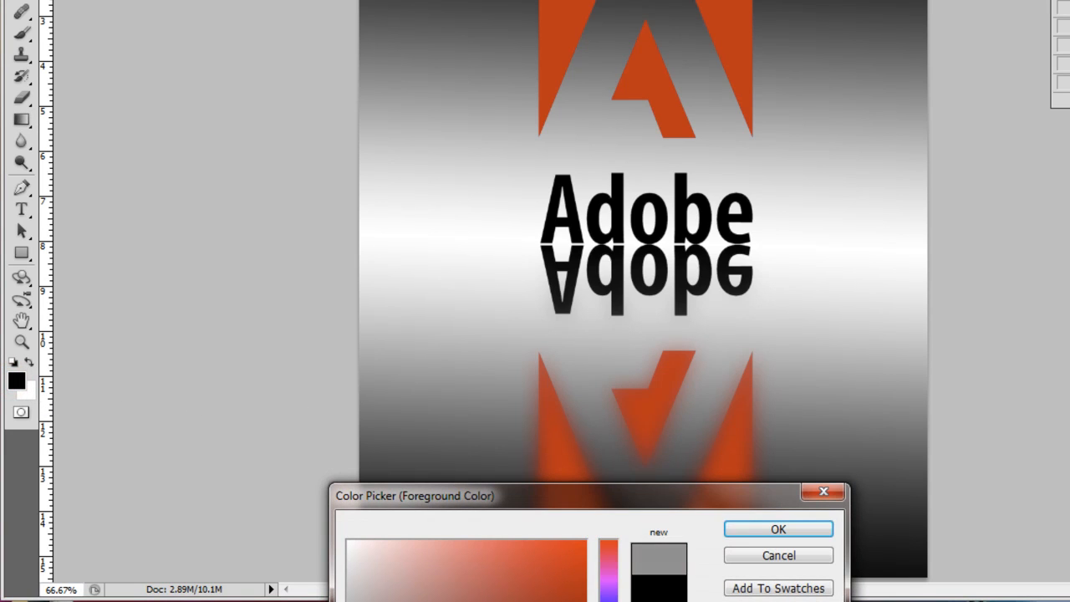
{"action": "left_click", "coordinate": [743, 529]}
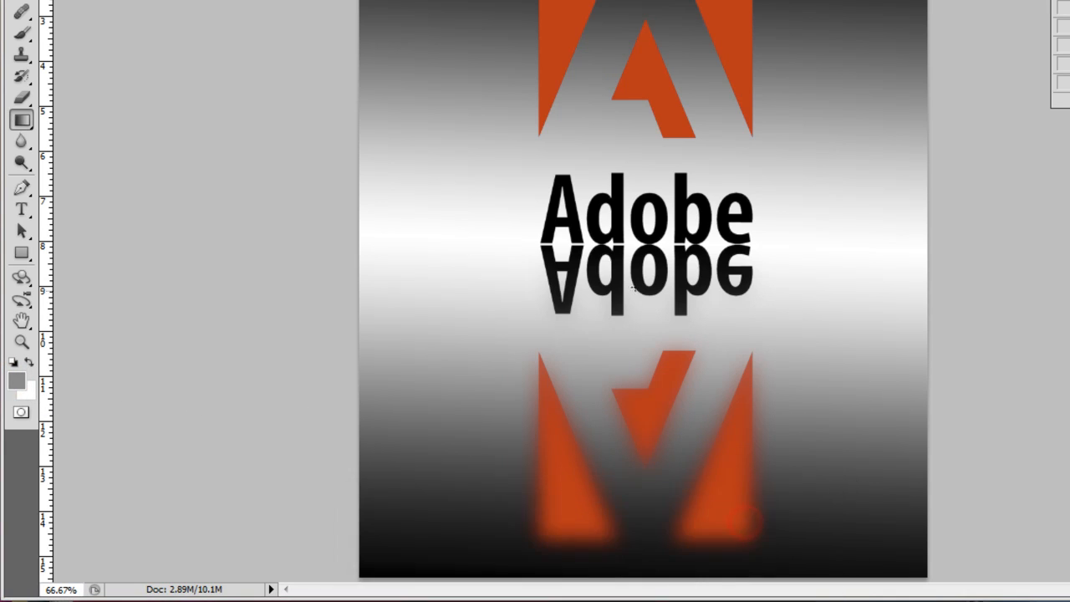
{"action": "left_click_drag", "start_coordinate": [650, 243], "coordinate": [625, 440]}
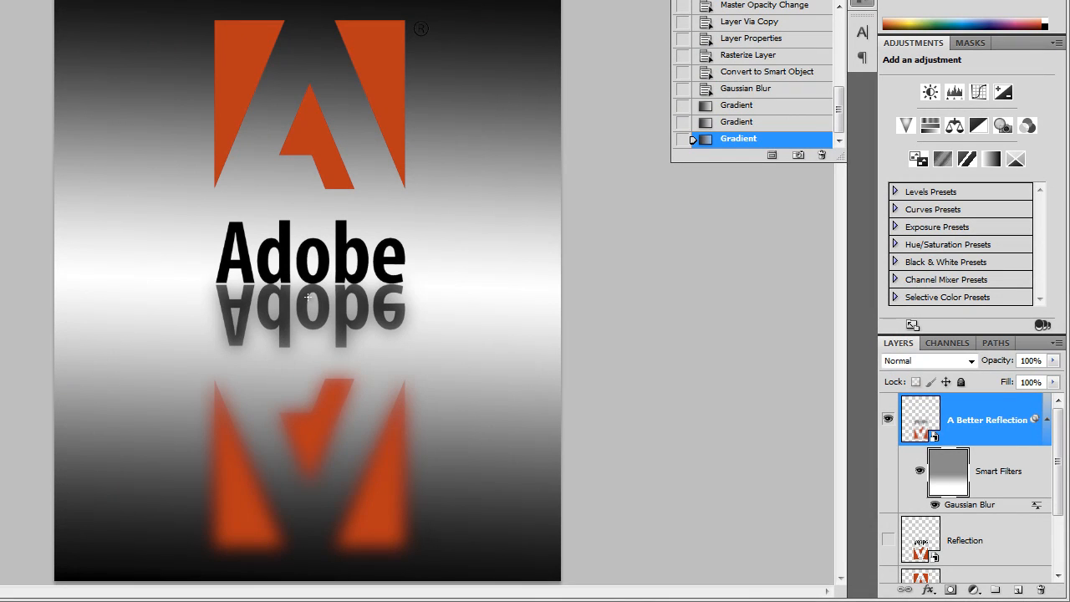
Redraw the grey-to-white filter mask gradient, finishing with a longer one from the top of the Adobe text into the reflected symbol
{"action": "left_click_drag", "start_coordinate": [315, 284], "coordinate": [316, 386]}
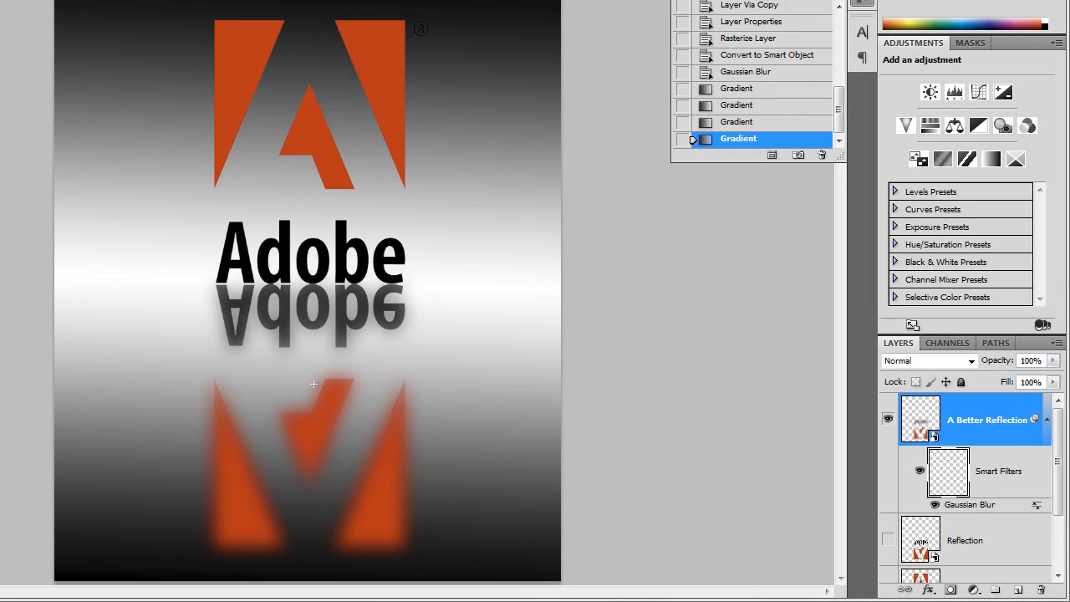
{"action": "left_click_drag", "start_coordinate": [312, 249], "coordinate": [312, 376]}
{"action": "left_click_drag", "start_coordinate": [316, 219], "coordinate": [316, 435]}
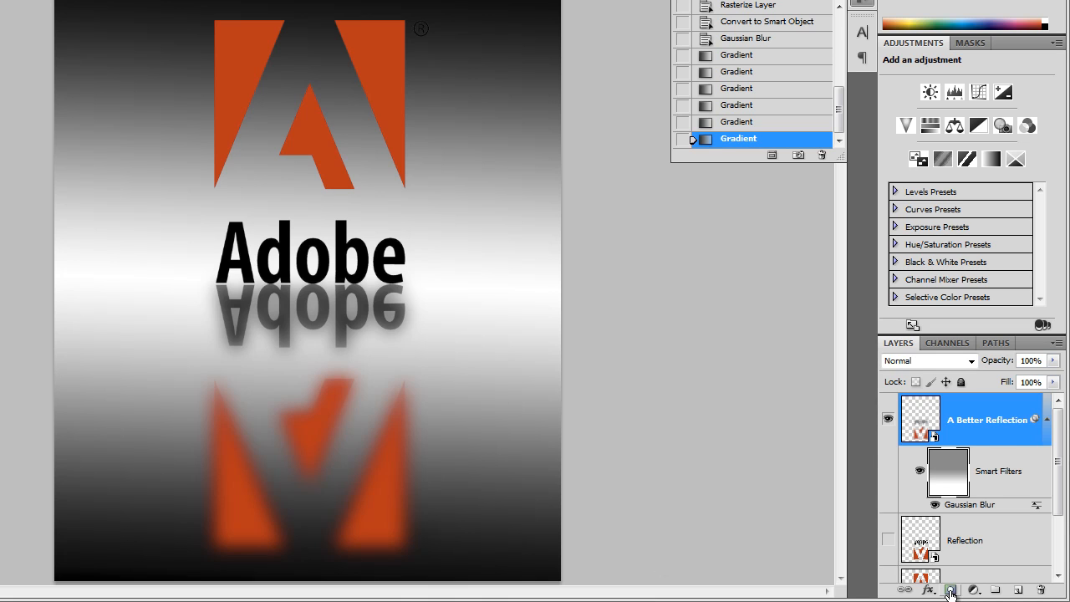
Add a layer mask to A Better Reflection and draw a white-to-black gradient from the Adobe text's base down towards the reflection's far end
{"action": "left_click", "coordinate": [949, 592]}
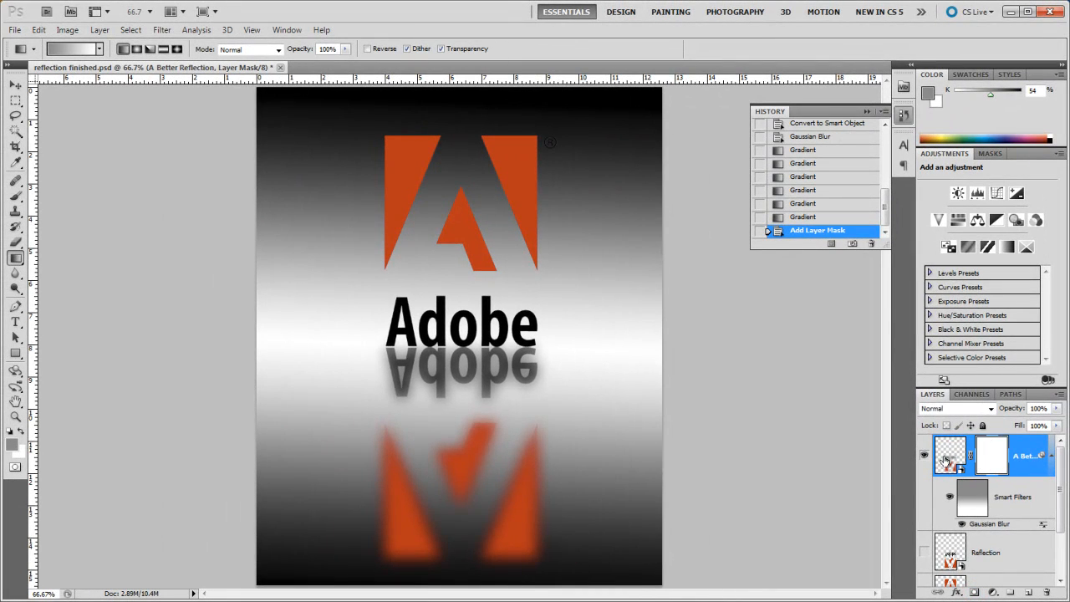
{"action": "left_click", "coordinate": [10, 432]}
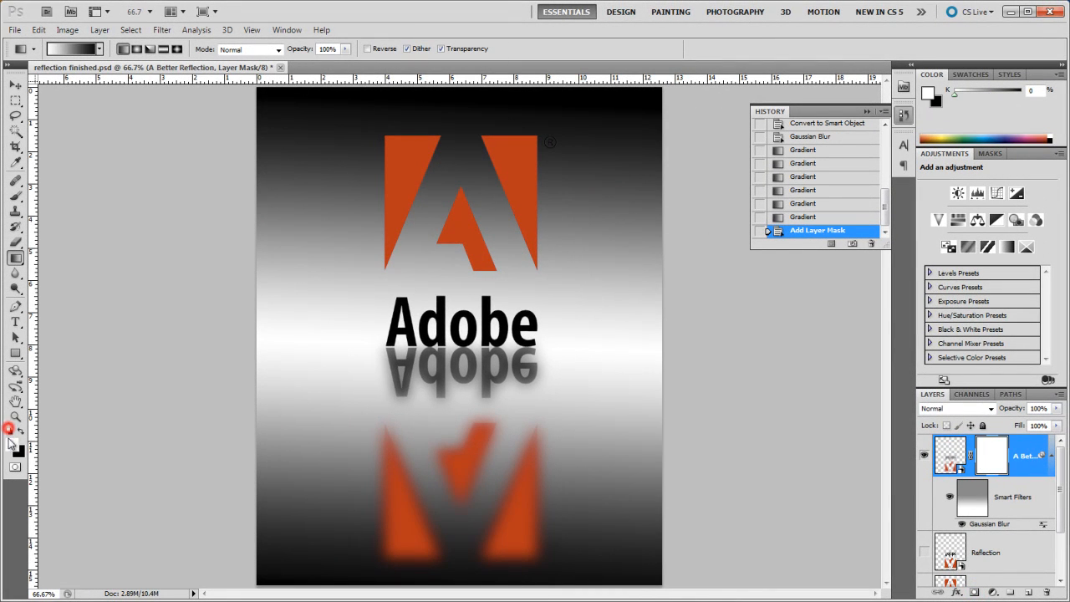
{"action": "key", "text": "x"}
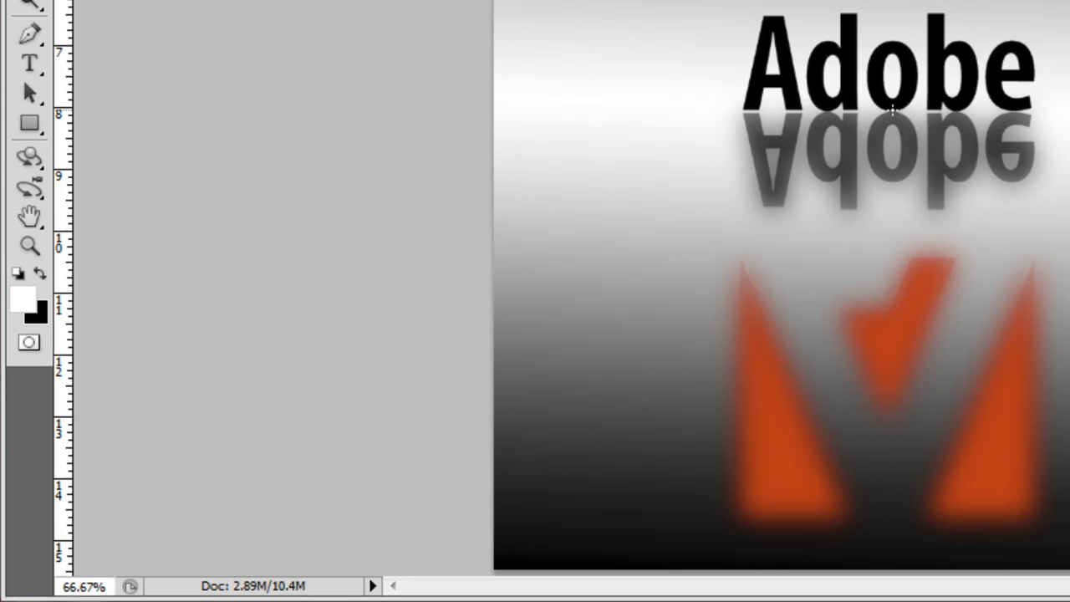
{"action": "left_click_drag", "start_coordinate": [889, 109], "coordinate": [891, 475]}
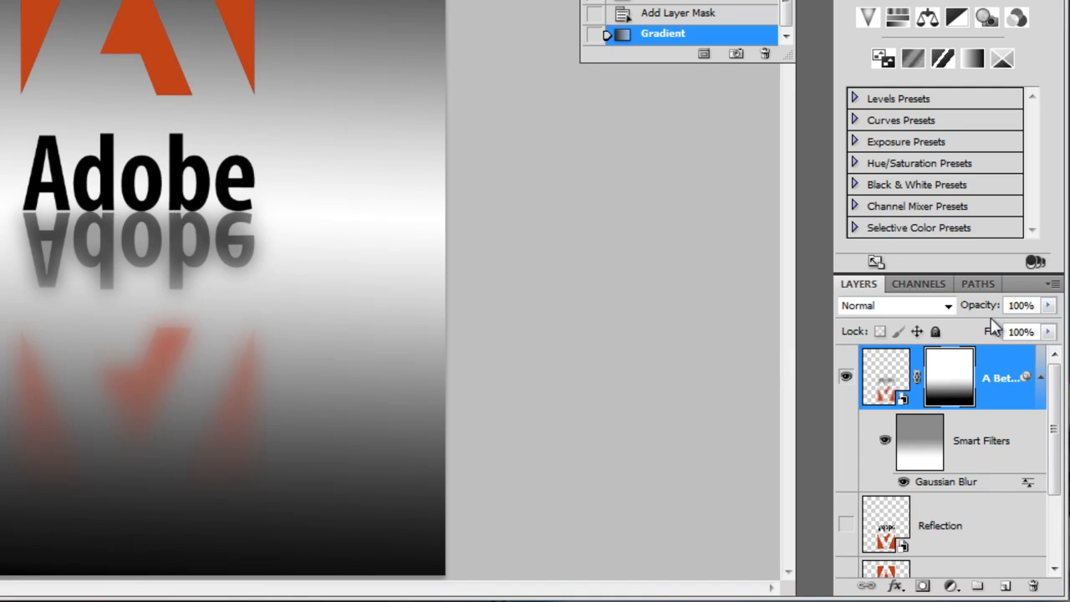
Set the A Better Reflection layer's opacity to 87% and its blending mode to Multiply
{"action": "left_click_drag", "start_coordinate": [981, 306], "coordinate": [963, 309]}
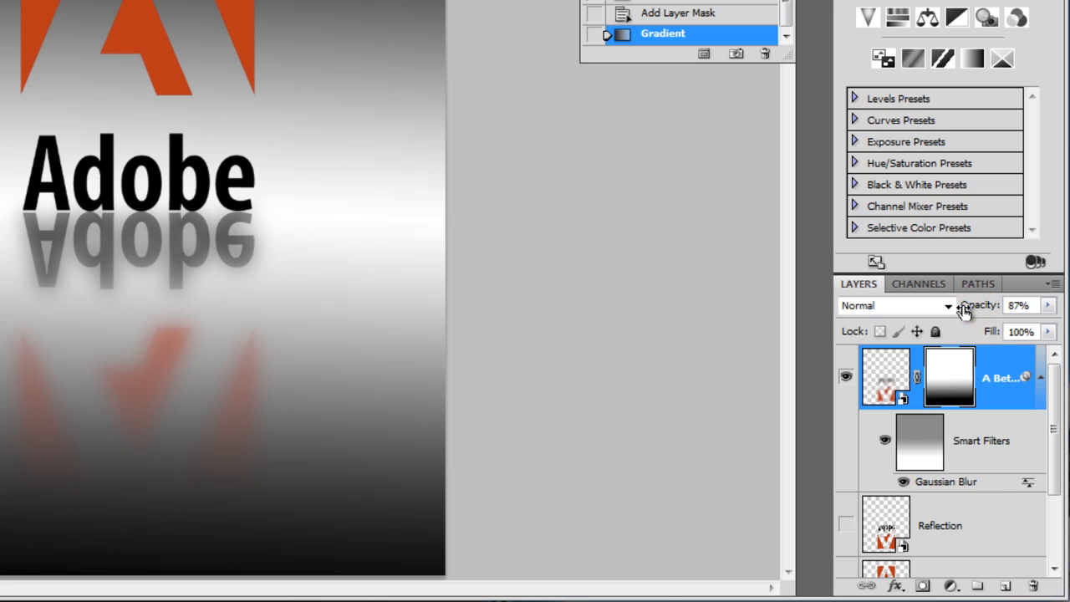
{"action": "left_click", "coordinate": [925, 312]}
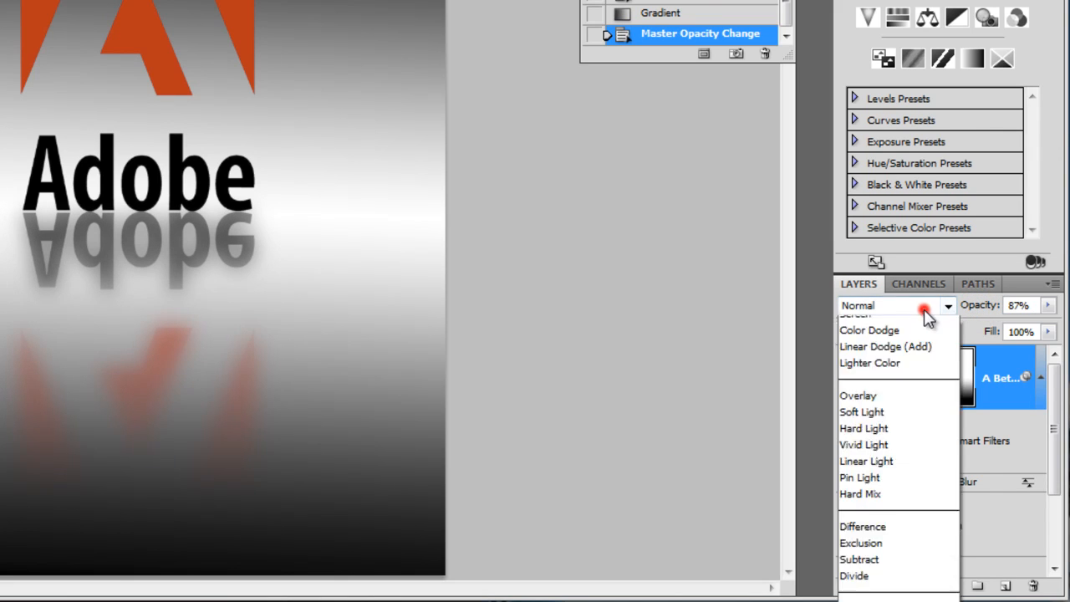
{"action": "scroll", "coordinate": [926, 317], "scroll_direction": "up", "scroll_amount": 3}
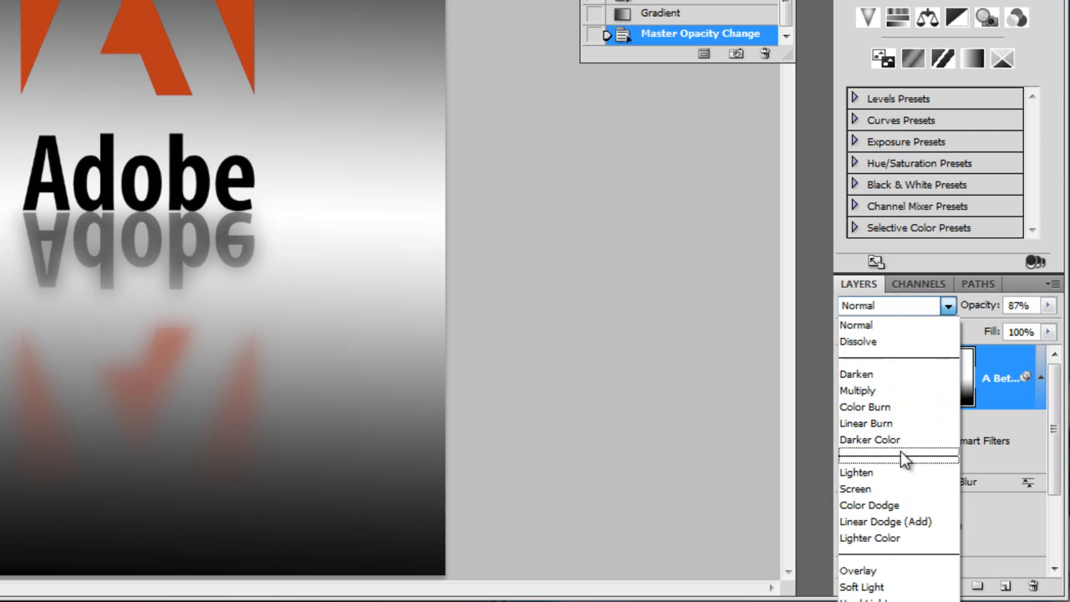
{"action": "left_click", "coordinate": [865, 391]}
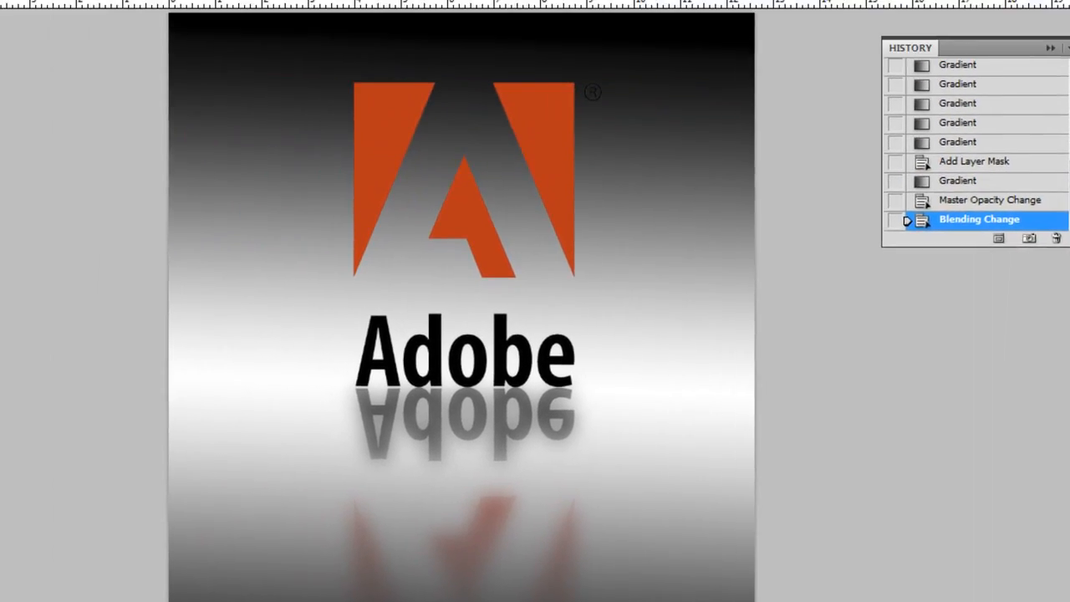
Rasterize the A Better Reflection layer
{"action": "left_click", "coordinate": [131, 38]}
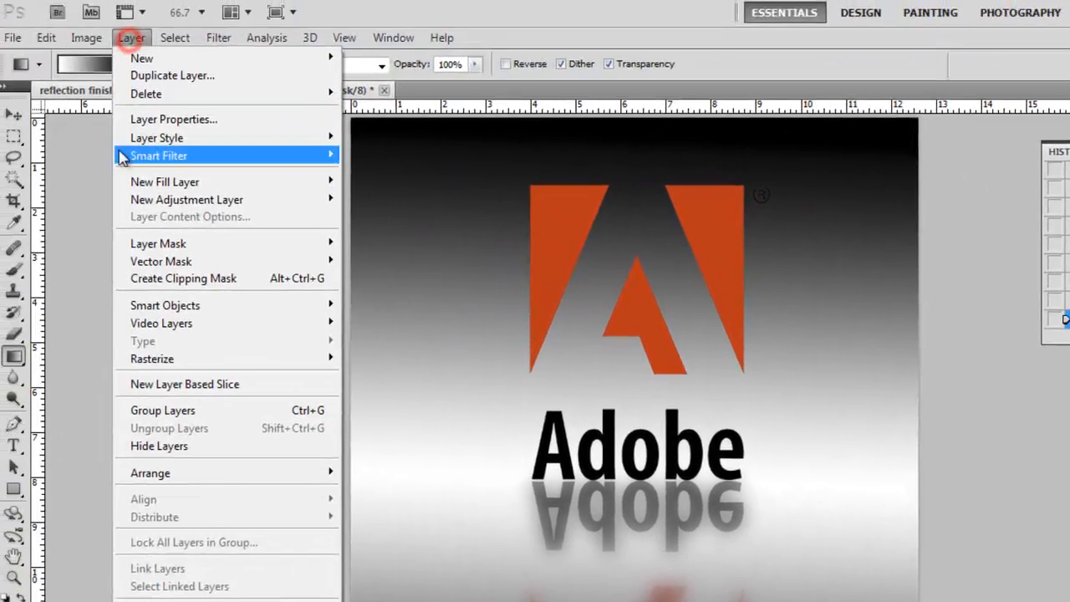
{"action": "mouse_move", "coordinate": [311, 364]}
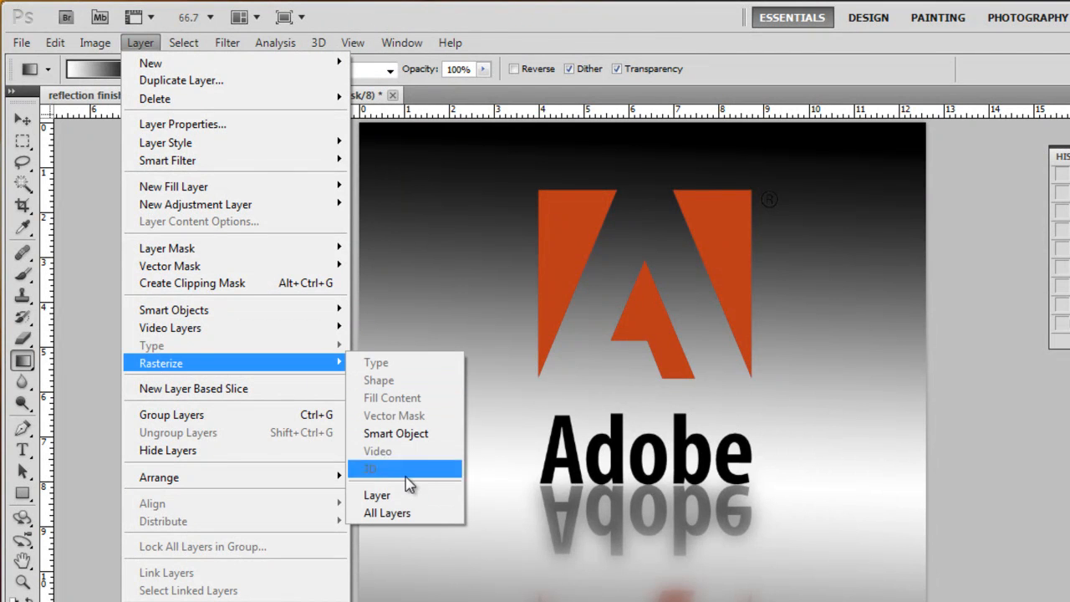
{"action": "left_click", "coordinate": [377, 496]}
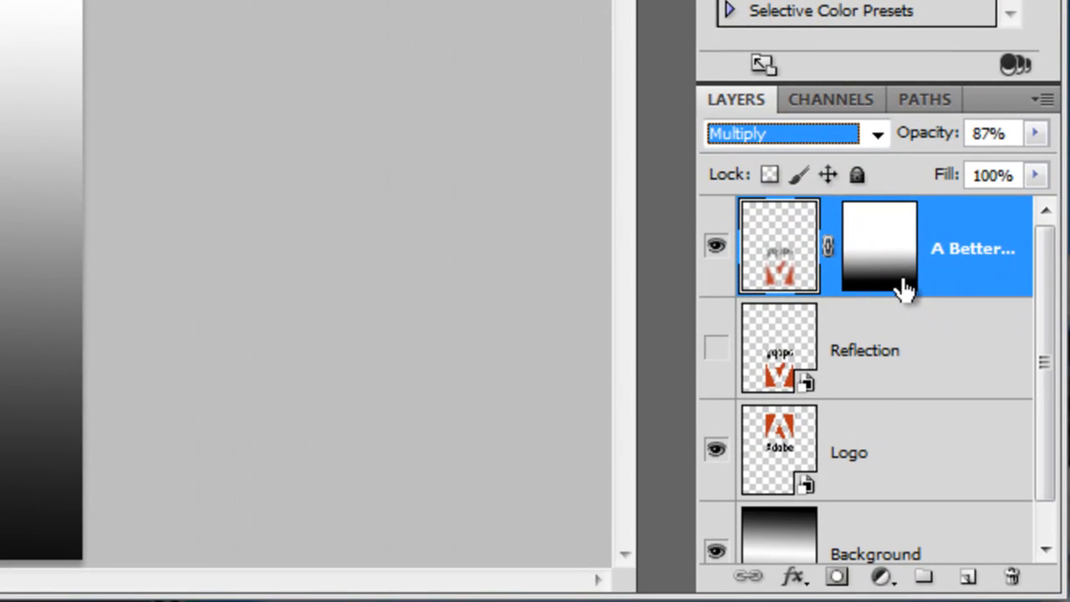
Start a Warp transform on the reflection image and pull both lower corners outward to widen its base
{"action": "left_click", "coordinate": [771, 253]}
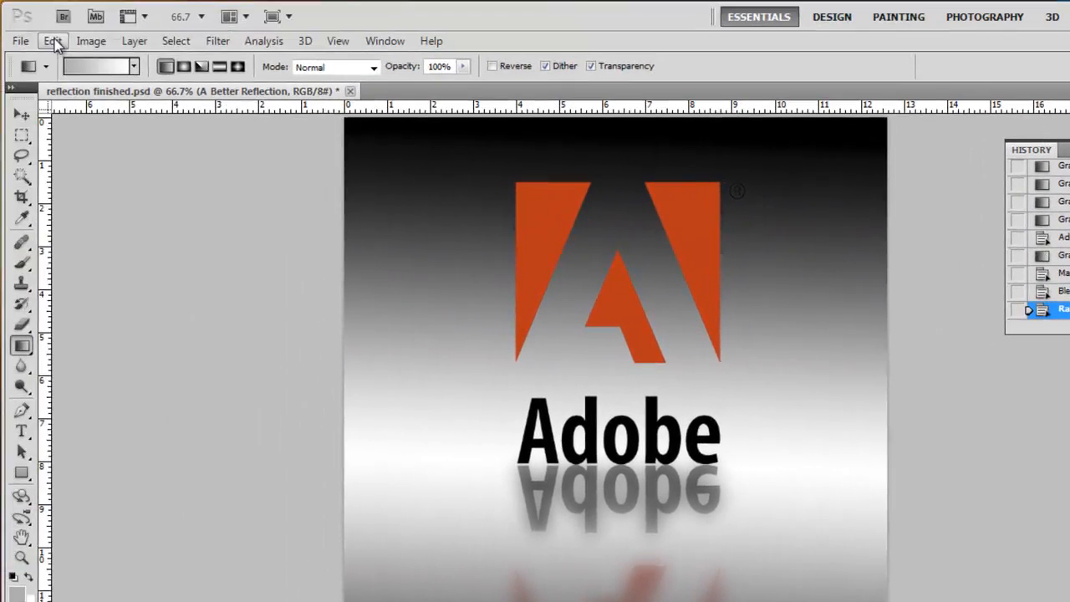
{"action": "left_click", "coordinate": [53, 41]}
{"action": "mouse_move", "coordinate": [83, 390]}
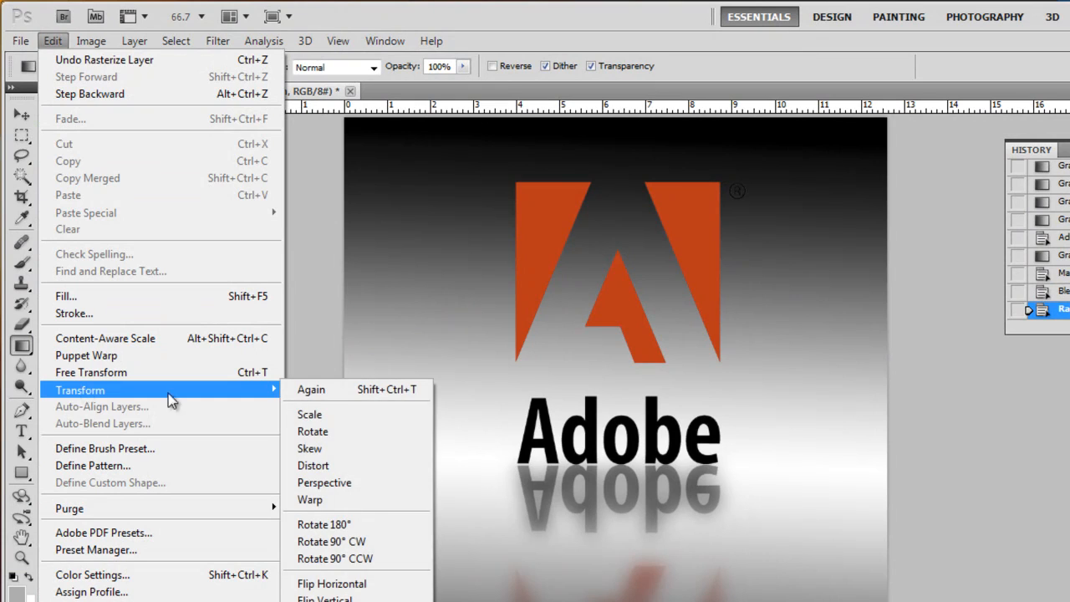
{"action": "left_click", "coordinate": [350, 501]}
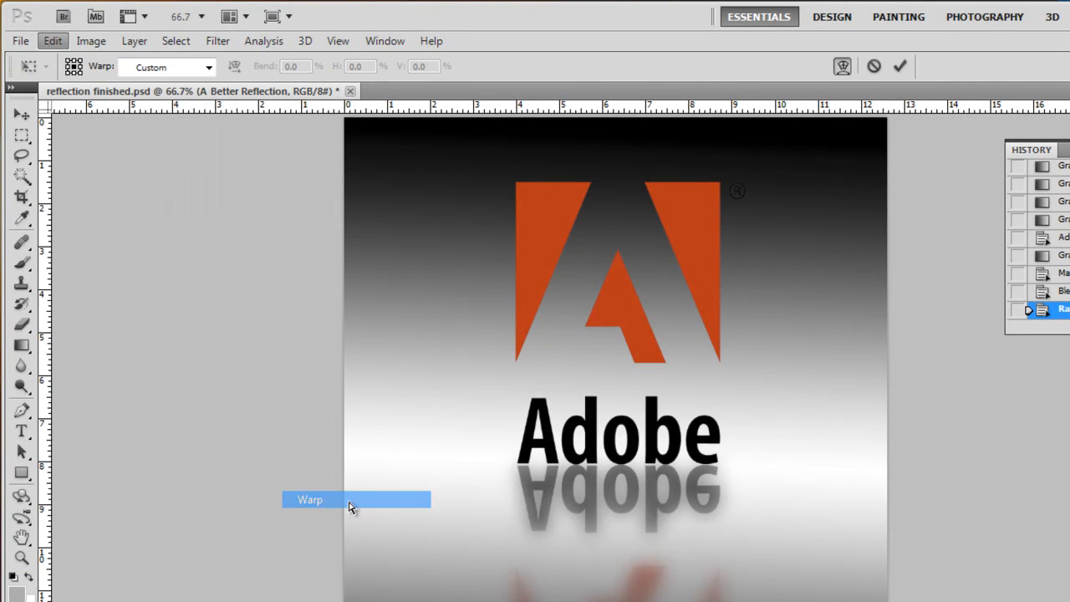
{"action": "left_click_drag", "start_coordinate": [493, 599], "coordinate": [437, 599]}
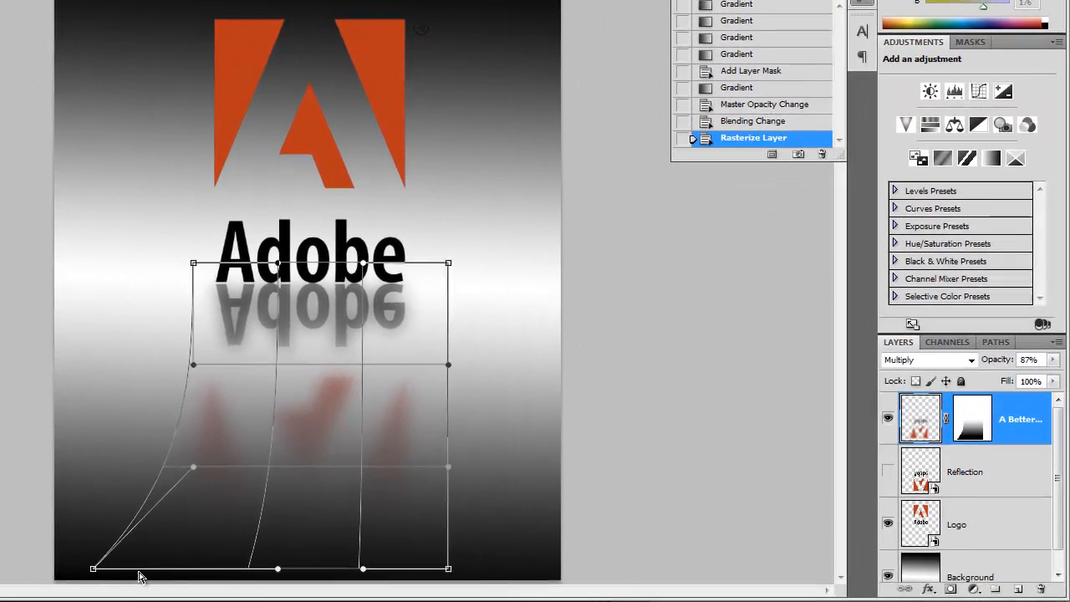
{"action": "left_click_drag", "start_coordinate": [449, 572], "coordinate": [530, 568]}
Move the side handles of the warp outward to straighten both slanted edges, and apply the warp
{"action": "left_click_drag", "start_coordinate": [448, 466], "coordinate": [487, 459]}
{"action": "left_click_drag", "start_coordinate": [449, 368], "coordinate": [463, 365]}
{"action": "left_click_drag", "start_coordinate": [193, 365], "coordinate": [167, 366]}
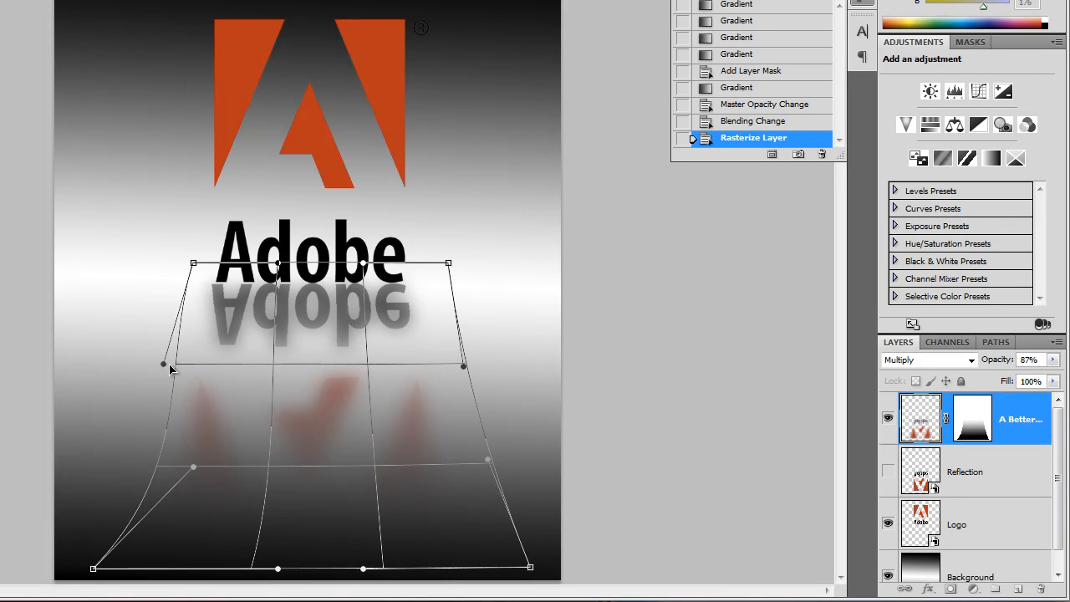
{"action": "left_click_drag", "start_coordinate": [195, 468], "coordinate": [145, 443]}
{"action": "left_click_drag", "start_coordinate": [488, 460], "coordinate": [501, 456]}
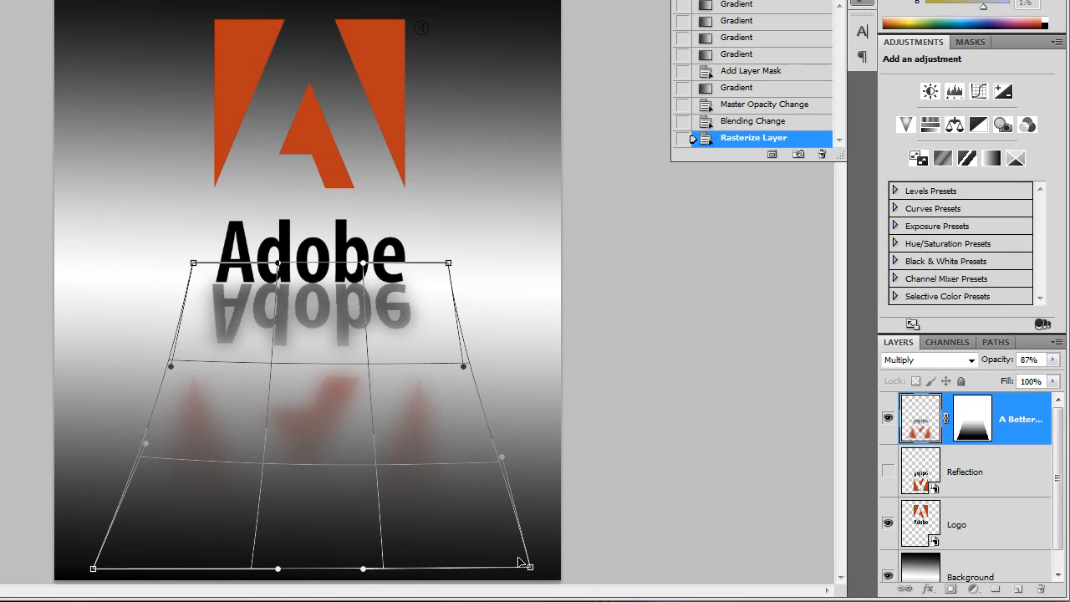
{"action": "key", "text": "Return"}
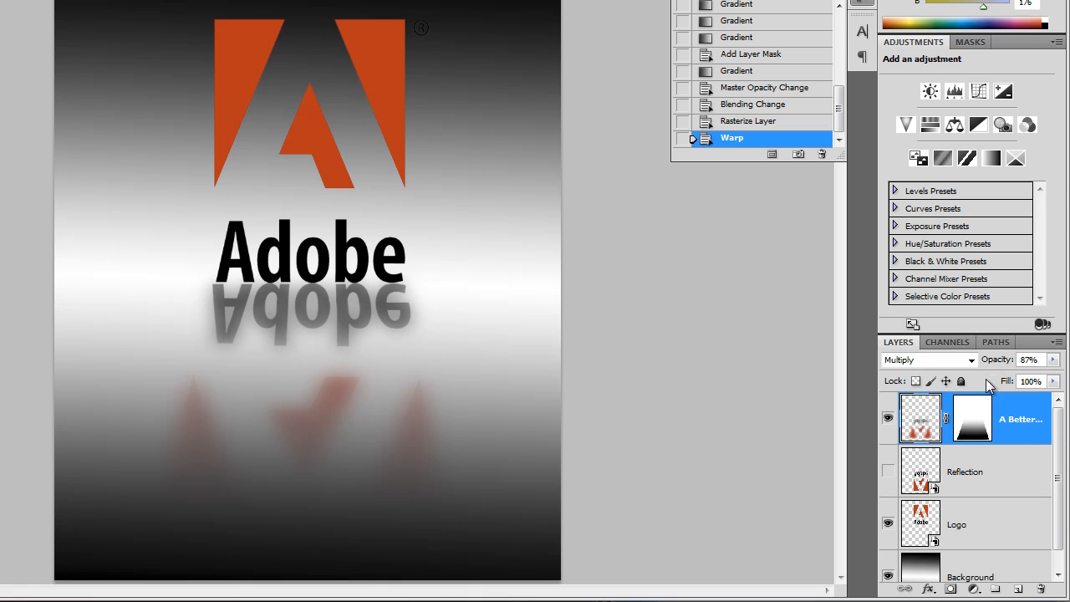
Compare the original Reflection layer with A Better Reflection by toggling their visibility, leaving only A Better Reflection shown
{"action": "left_click", "coordinate": [889, 419]}
{"action": "left_click", "coordinate": [888, 472]}
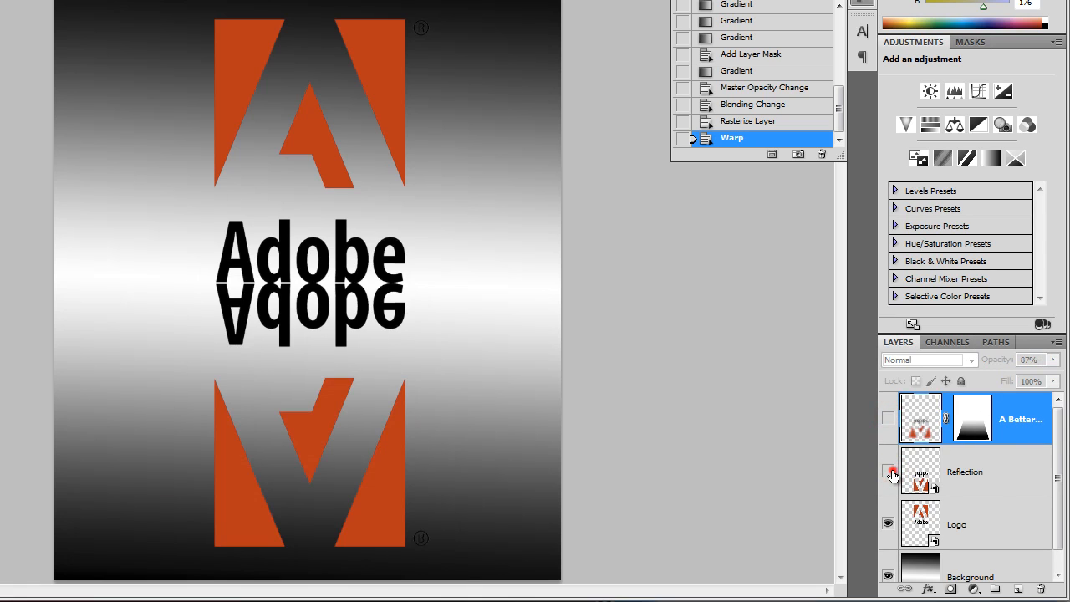
{"action": "left_click", "coordinate": [888, 471]}
{"action": "left_click", "coordinate": [888, 419]}
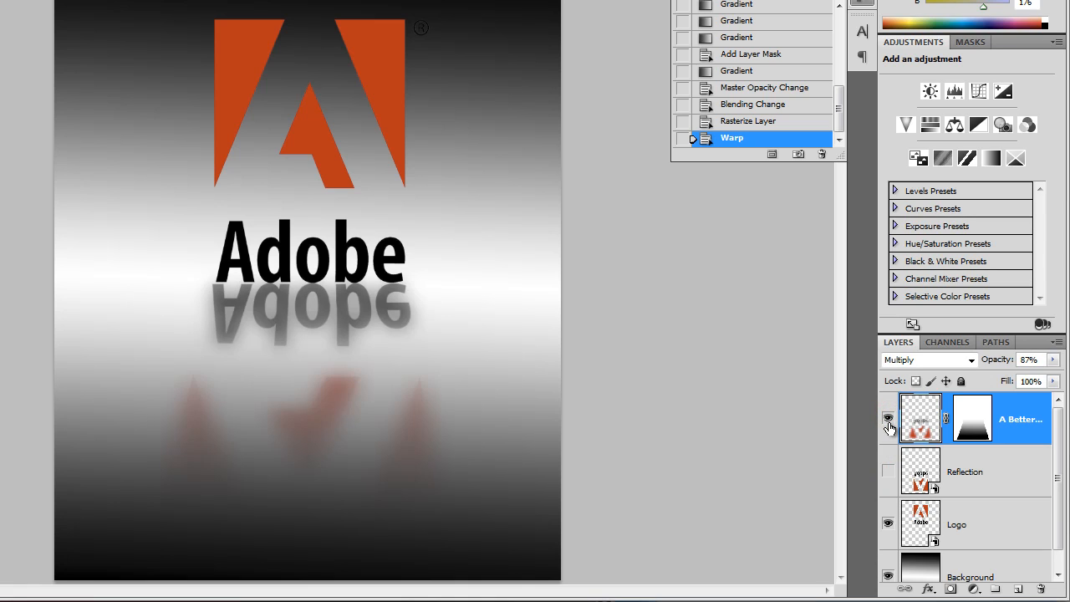